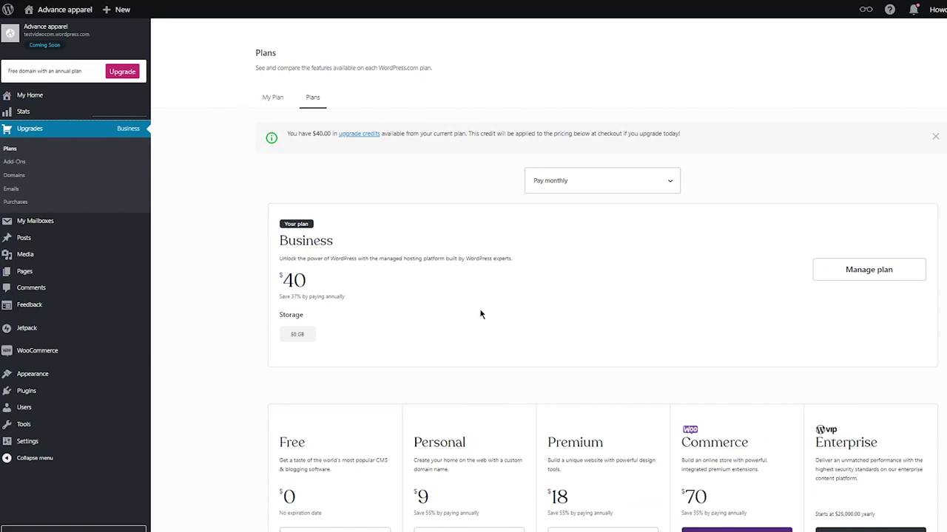
scroll(480, 315, down, 3)
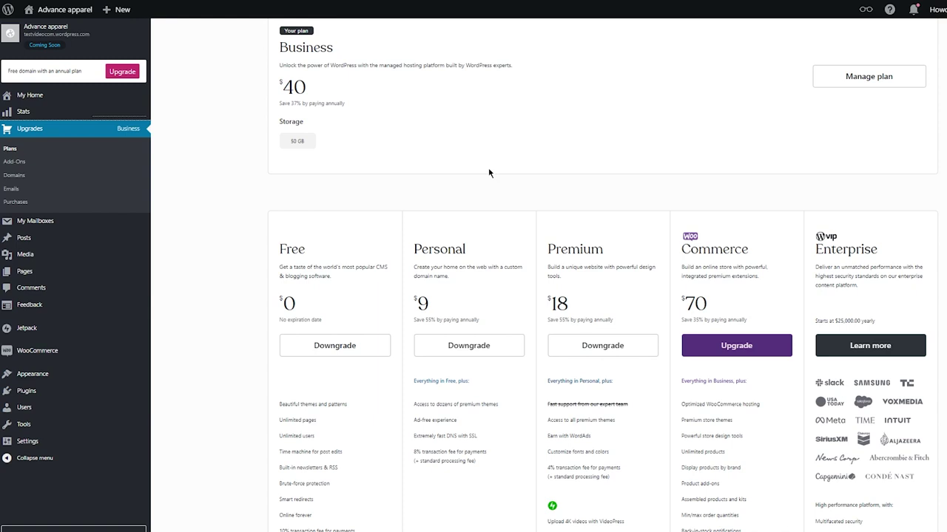
scroll(488, 173, up, 3)
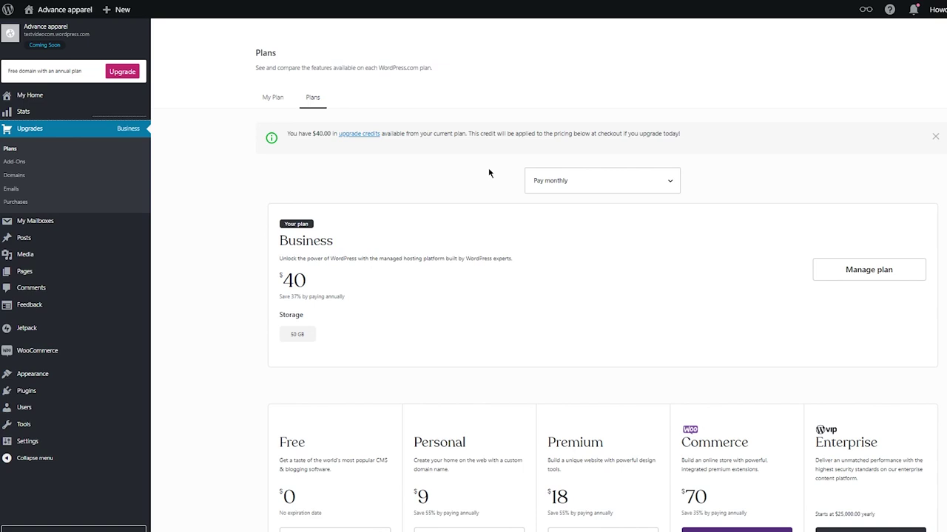
Step: Search the Plugins marketplace for 'elementor', bringing up 2,937 results led by Elementor Website Builder
click(27, 398)
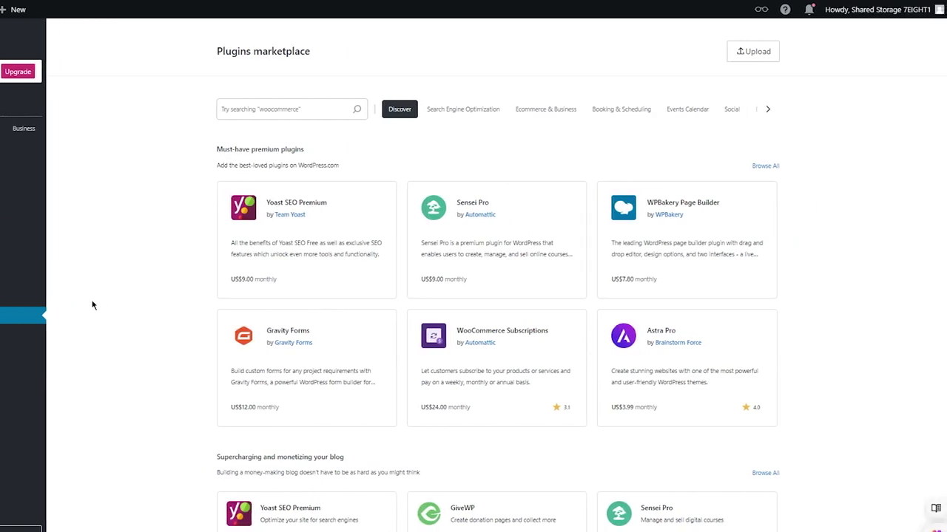
click(283, 113)
text(elementor)
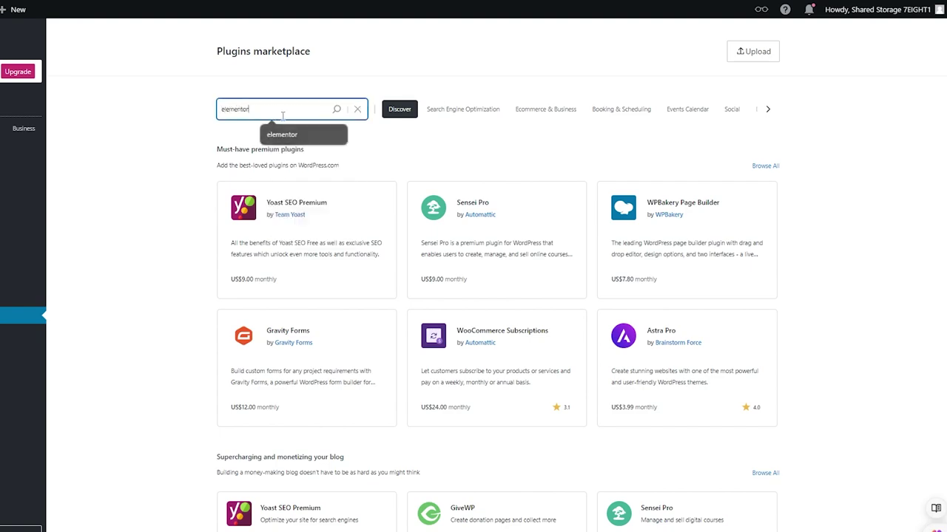
key(Return)
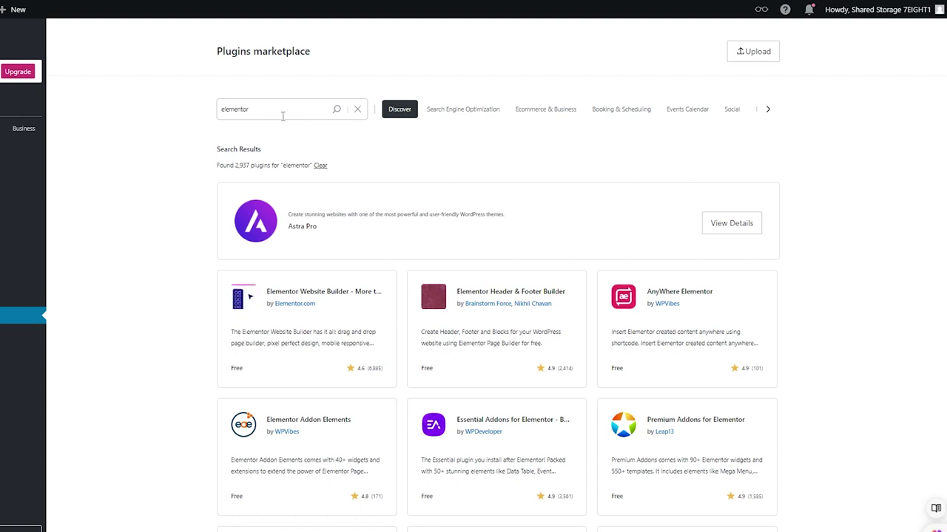
Step: Install and activate Elementor Website Builder, continuing past the Before you continue dialog
click(336, 294)
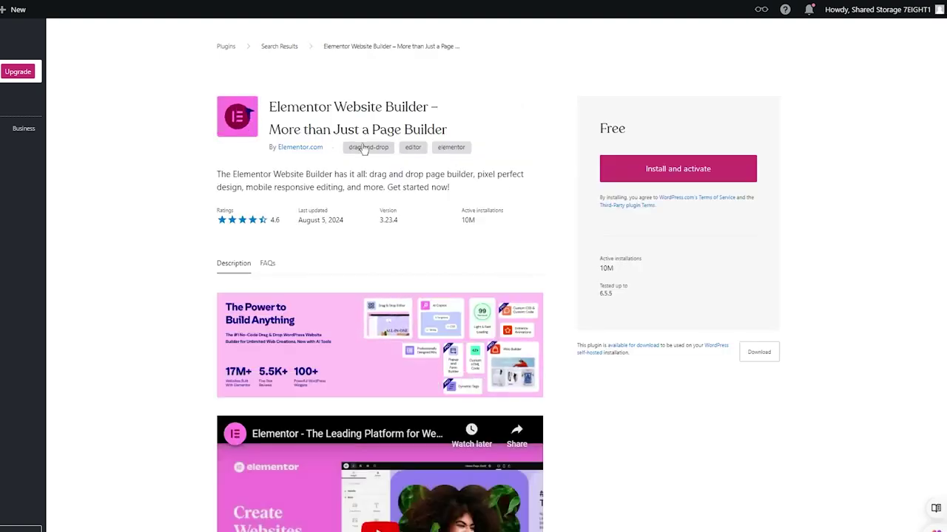
click(634, 170)
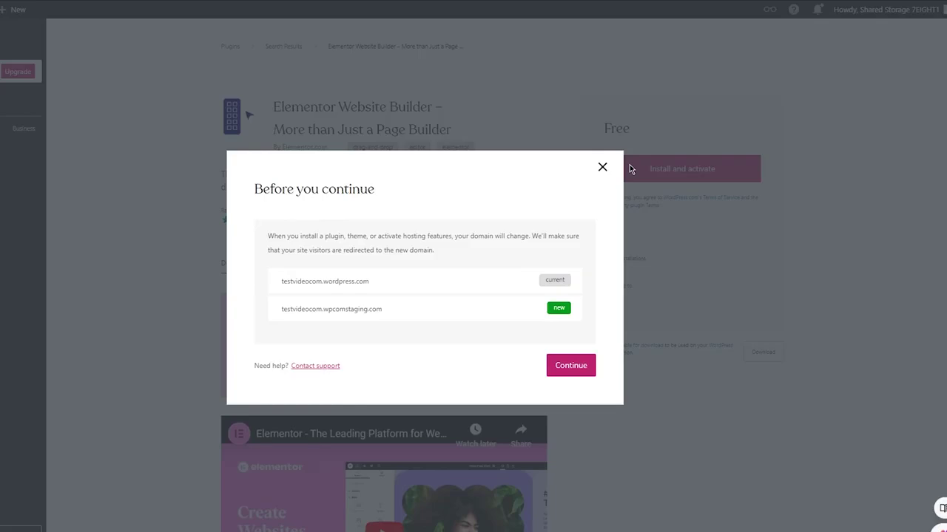
click(570, 365)
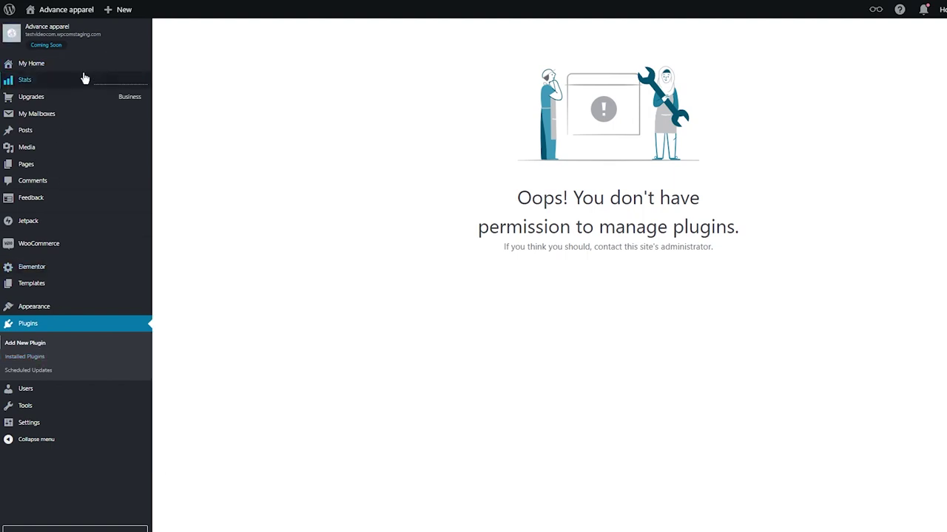
Step: Check Installed Plugins for Elementor, then go back to Add New Plugin
click(57, 66)
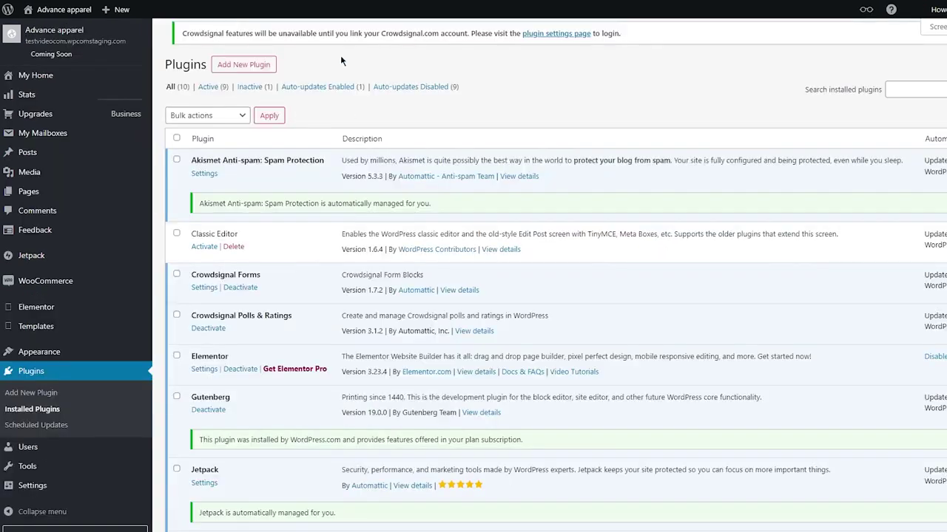
click(31, 394)
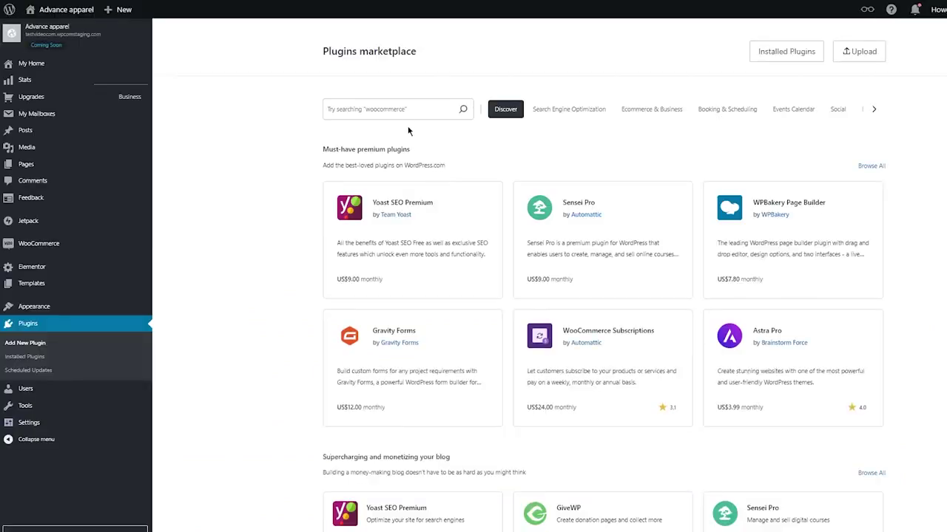
Step: Search the marketplace for 'tax' and scroll through the 65 taxi plugin results
click(403, 110)
text(t)
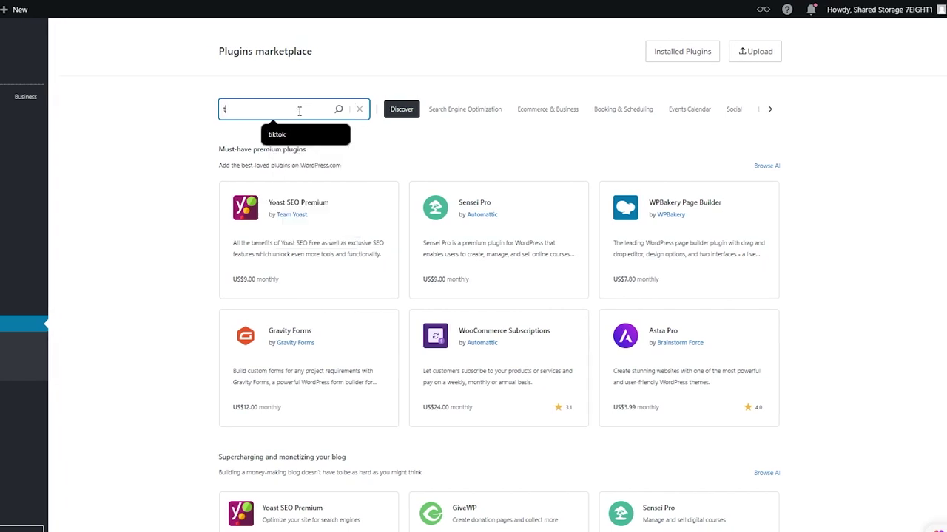
text(axi)
key(Return)
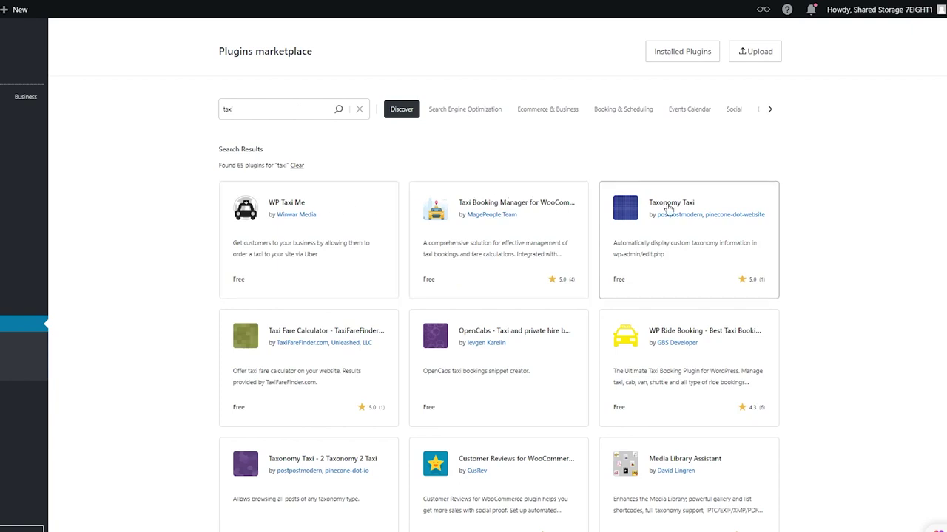
scroll(673, 211, down, 2)
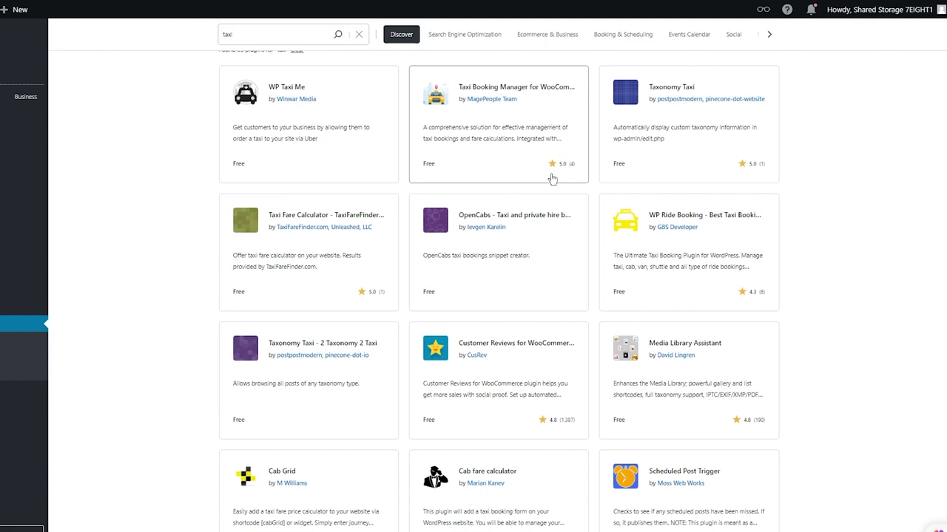
scroll(909, 268, down, 2)
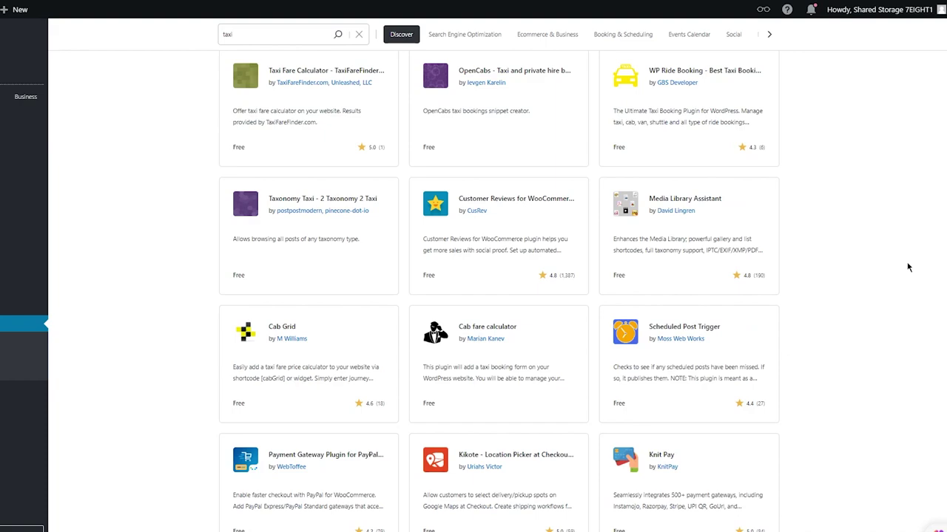
scroll(908, 268, up, 3)
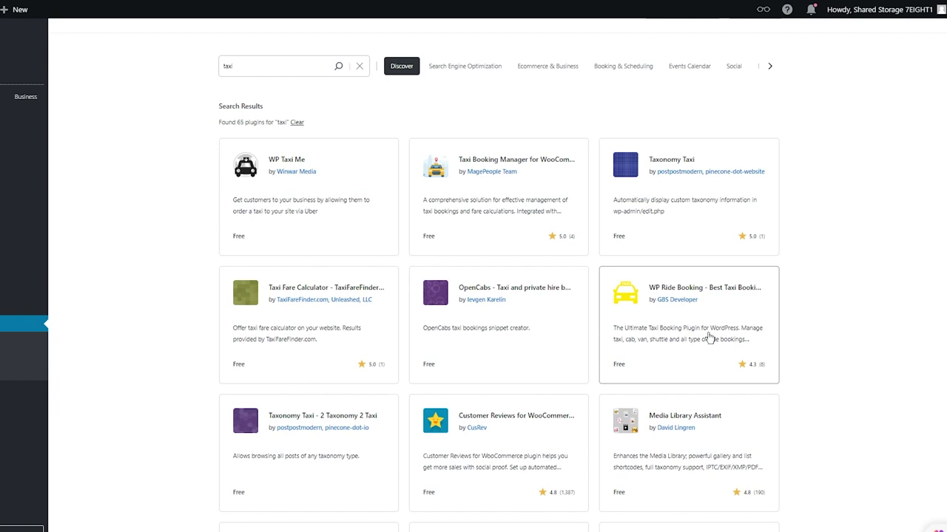
right_click(708, 337)
key(Escape)
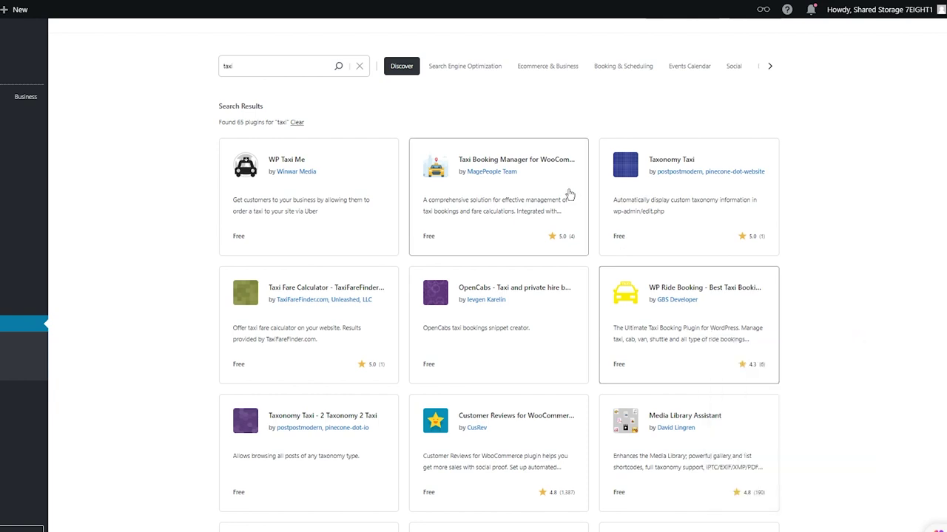
click(569, 195)
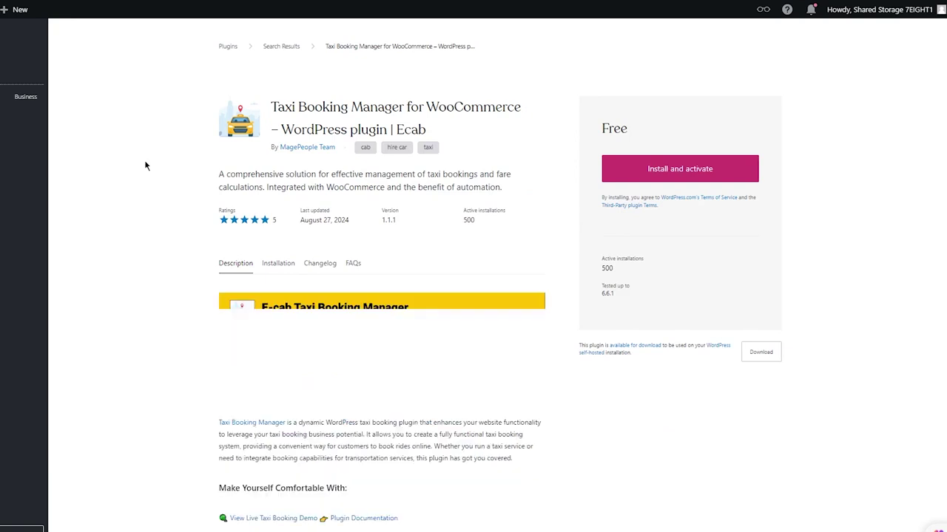
scroll(145, 162, down, 3)
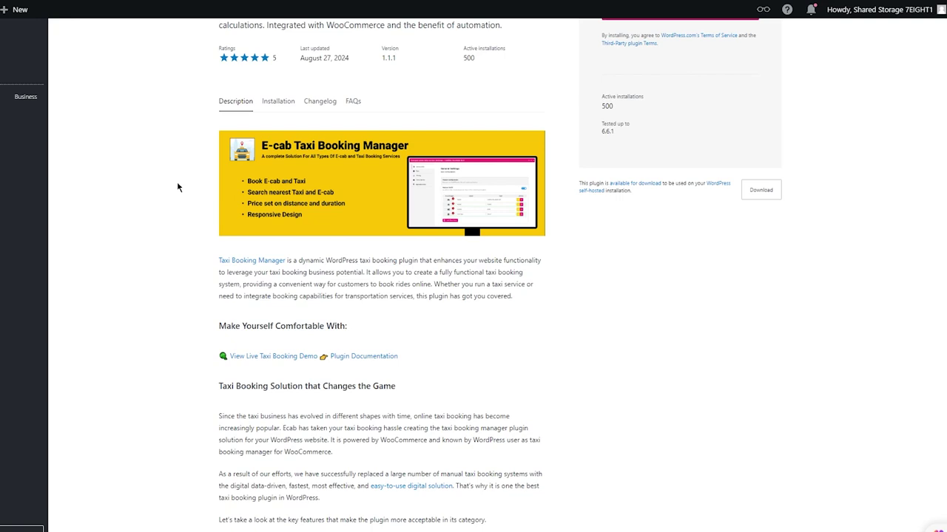
scroll(178, 188, down, 2)
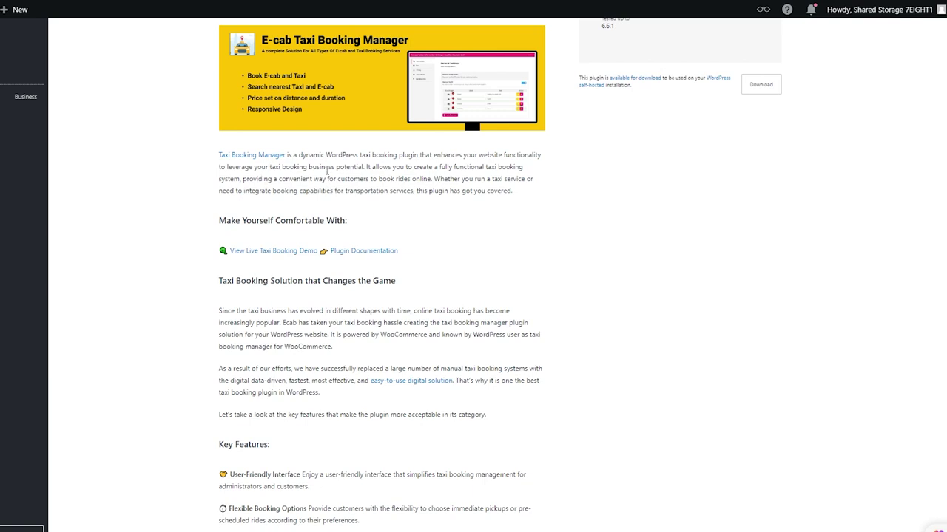
scroll(326, 169, down, 1)
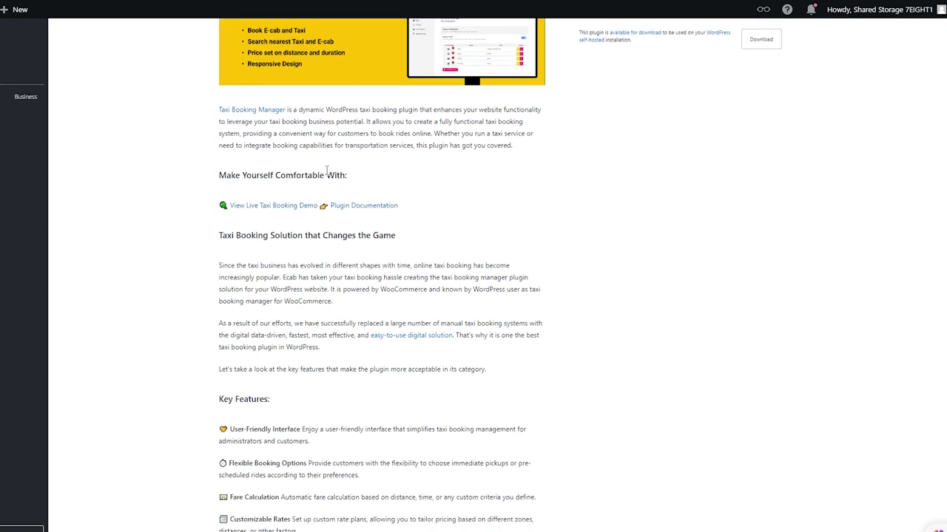
scroll(363, 158, down, 1)
scroll(362, 159, down, 1)
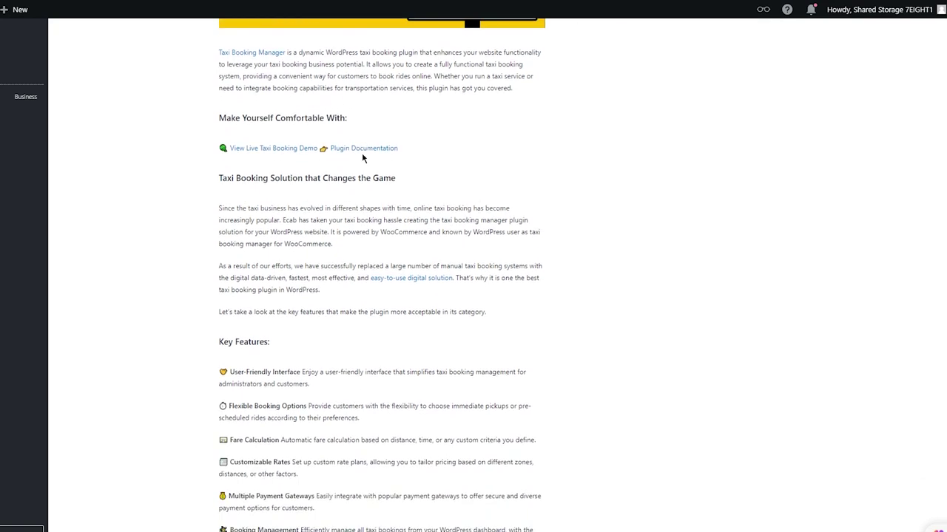
scroll(362, 158, down, 4)
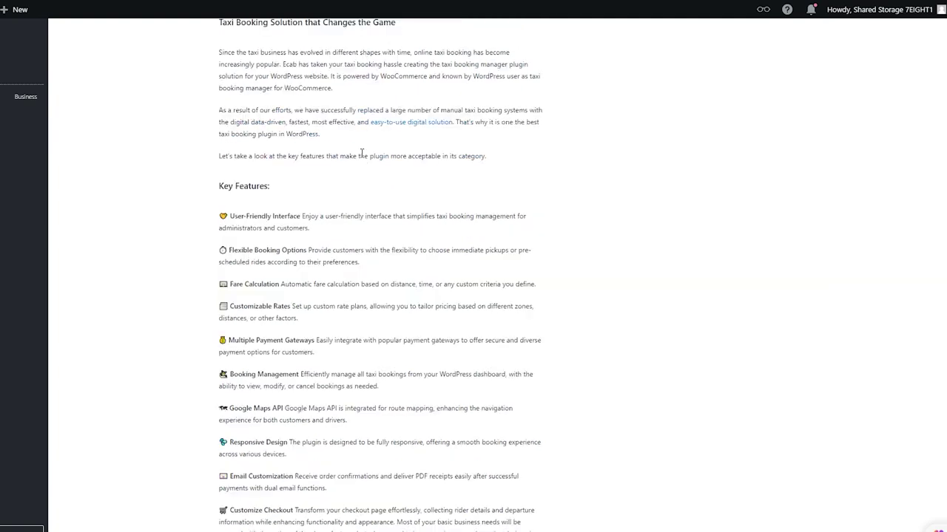
scroll(362, 158, down, 3)
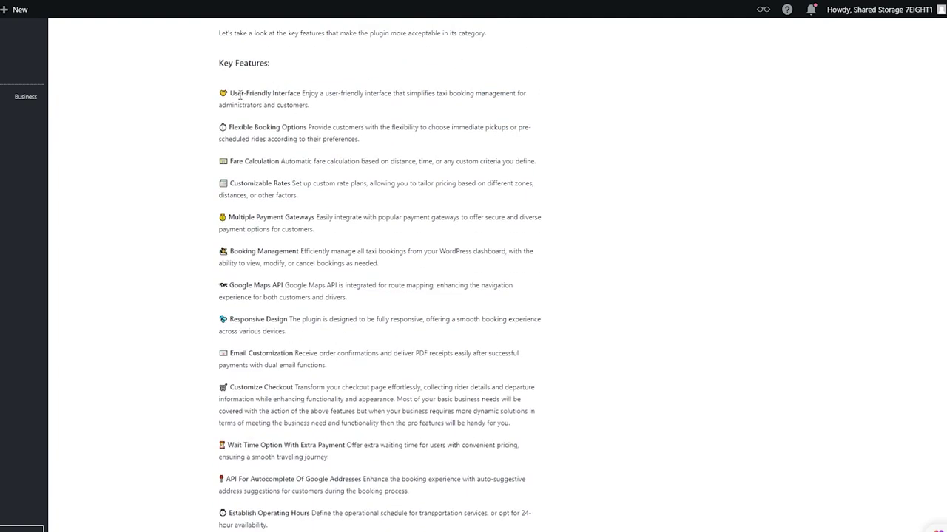
scroll(240, 95, down, 1)
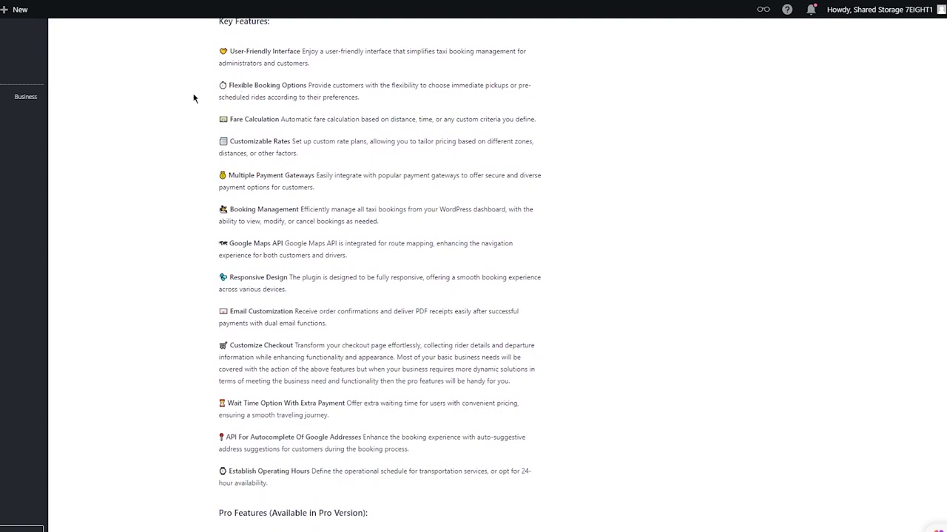
scroll(194, 98, down, 1)
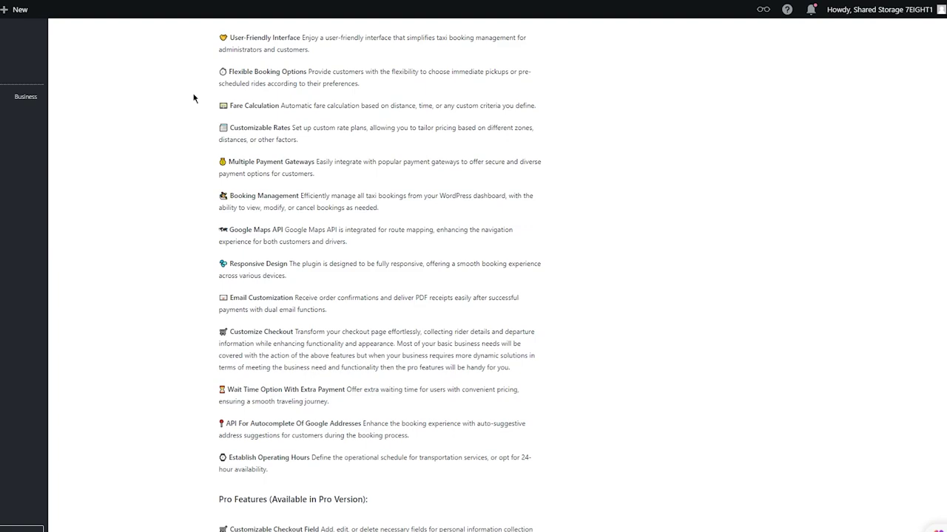
scroll(194, 99, down, 3)
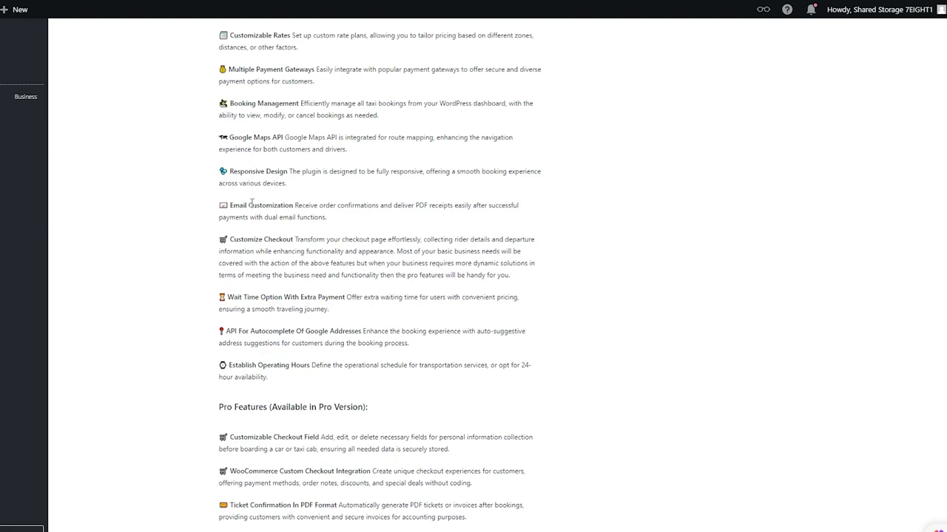
scroll(249, 241, down, 3)
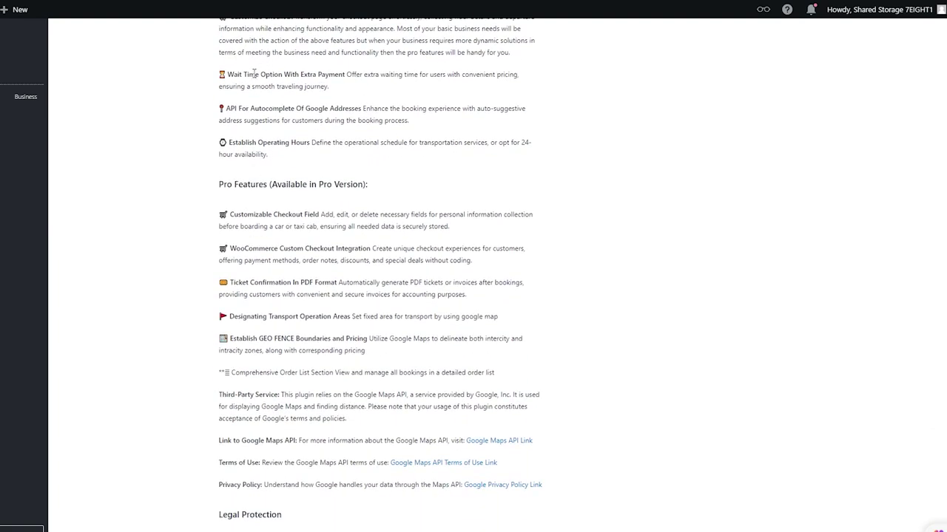
scroll(254, 73, up, 10)
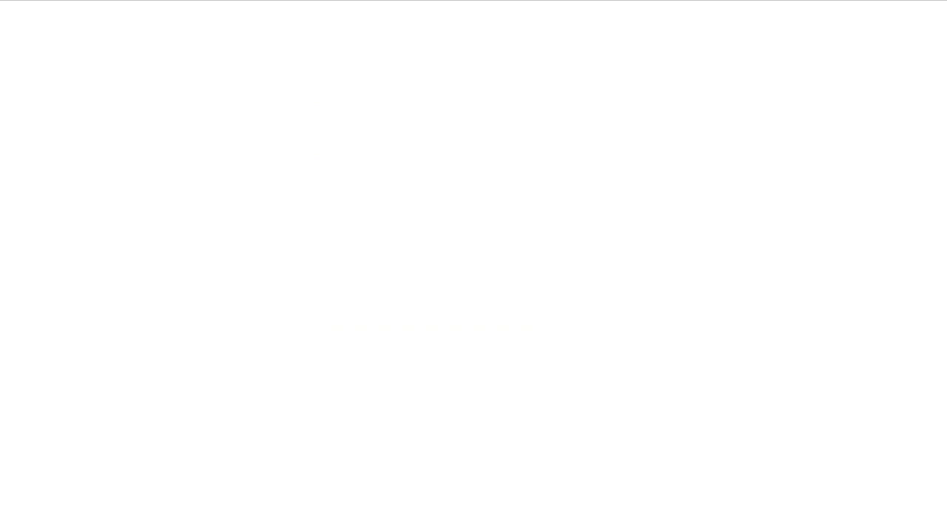
Step: Review the WP Ride Booking description, then install and activate Taxi Booking Manager for WooCommerce
scroll(125, 183, down, 3)
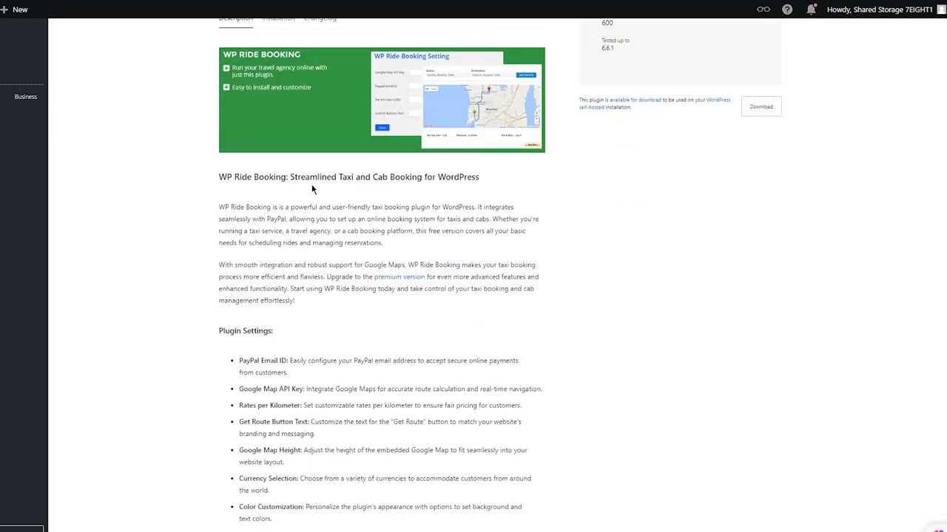
scroll(312, 189, down, 3)
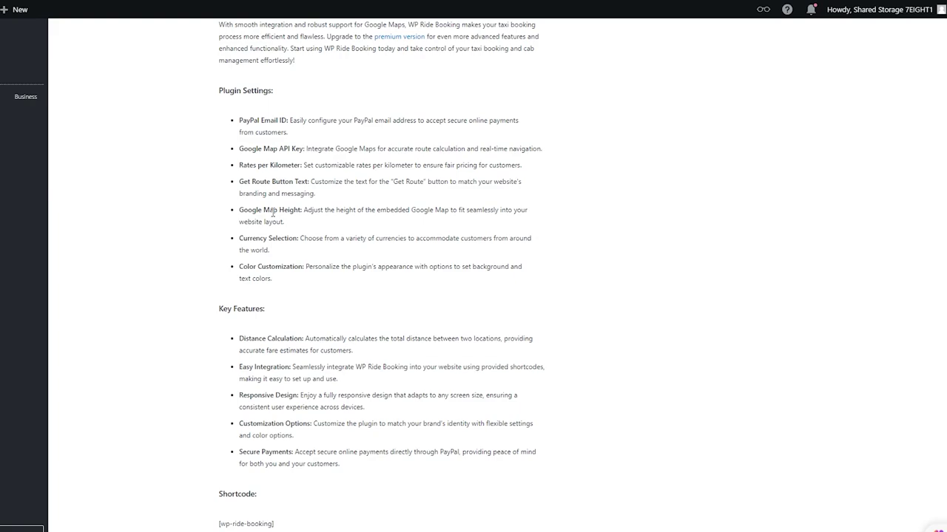
scroll(274, 215, down, 1)
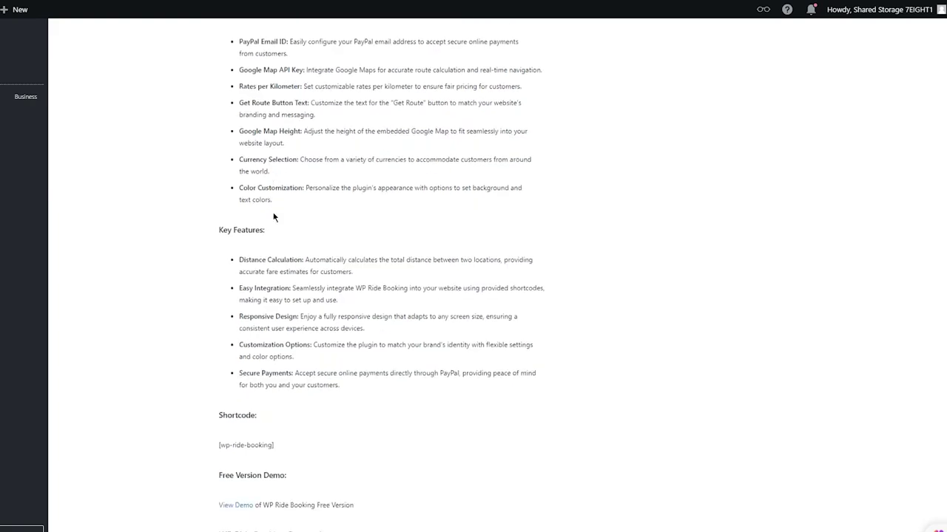
scroll(273, 215, down, 2)
drag(245, 96, 405, 248)
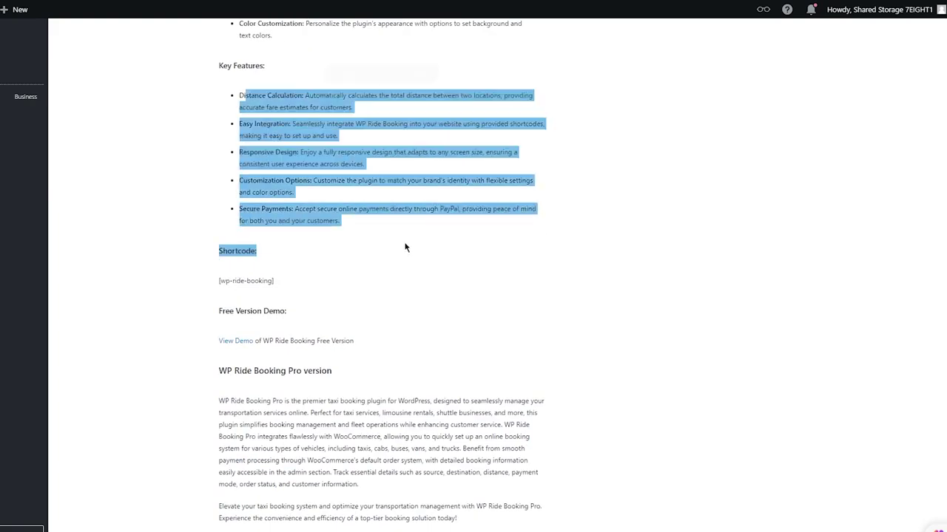
click(613, 238)
scroll(613, 238, up, 15)
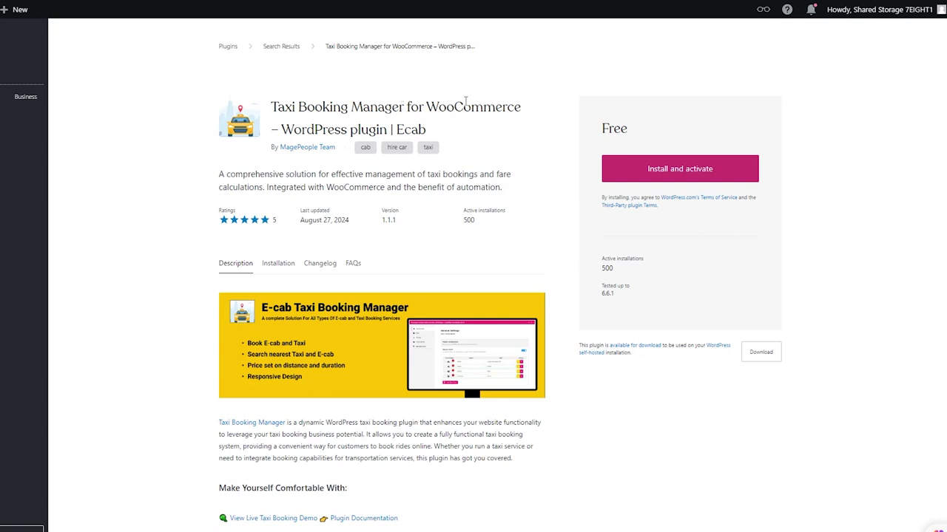
click(649, 164)
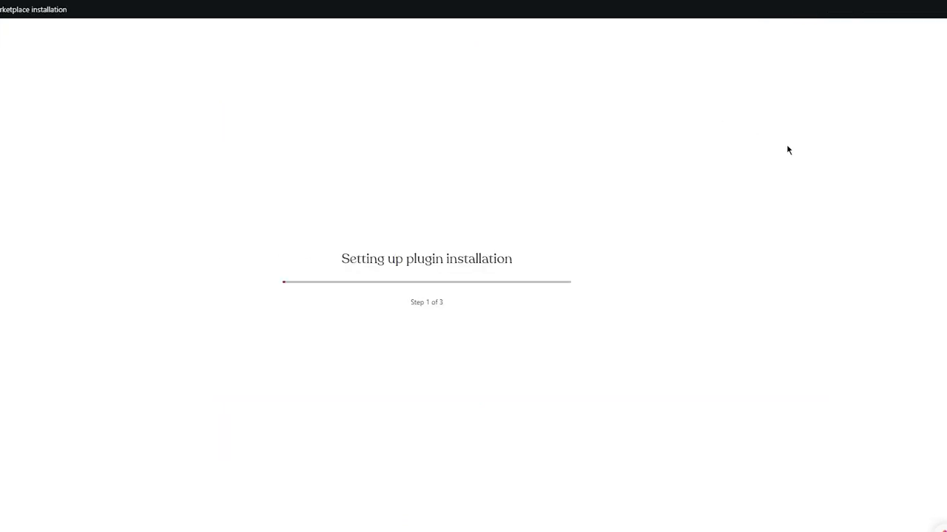
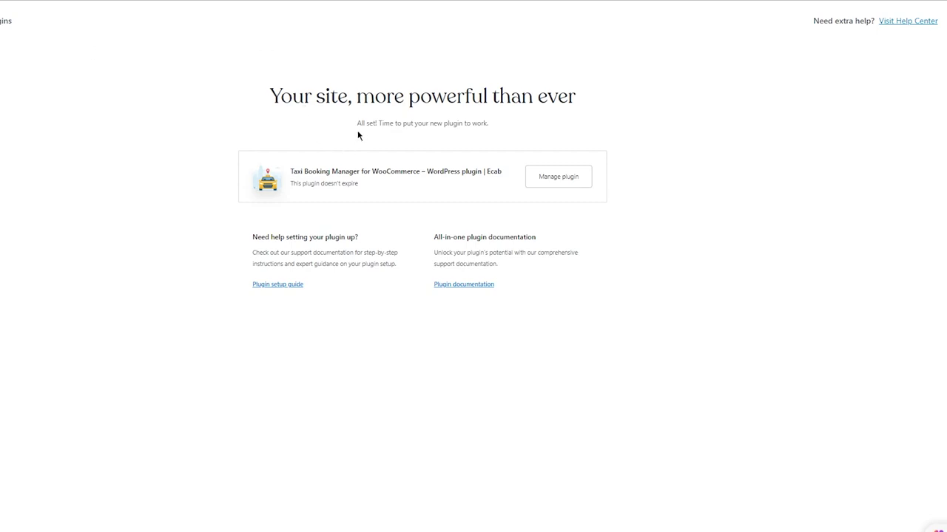
Step: Clear the accidental text selection on the Taxi Booking Manager 'All set' confirmation page
drag(348, 125, 505, 126)
click(645, 126)
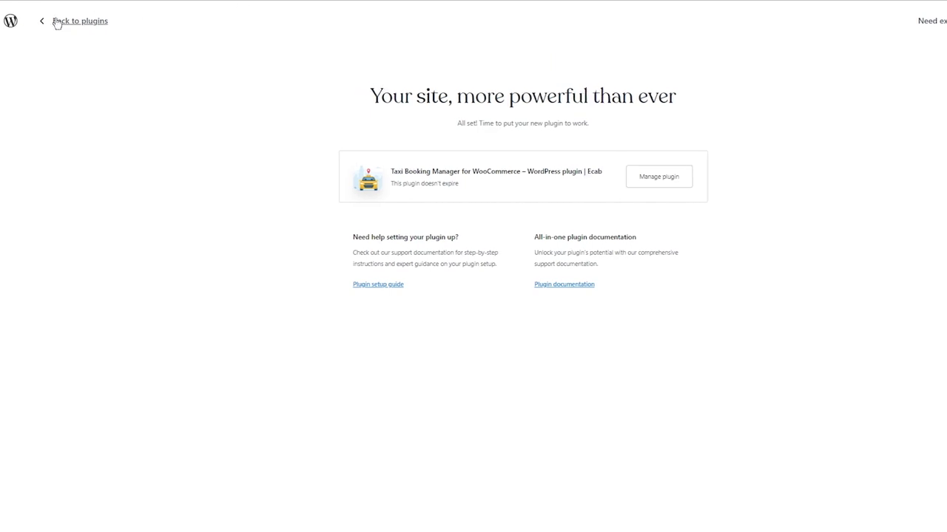
Step: Return to the installed plugins list showing E-cab taxi booking manager 1.1.1 active
click(57, 23)
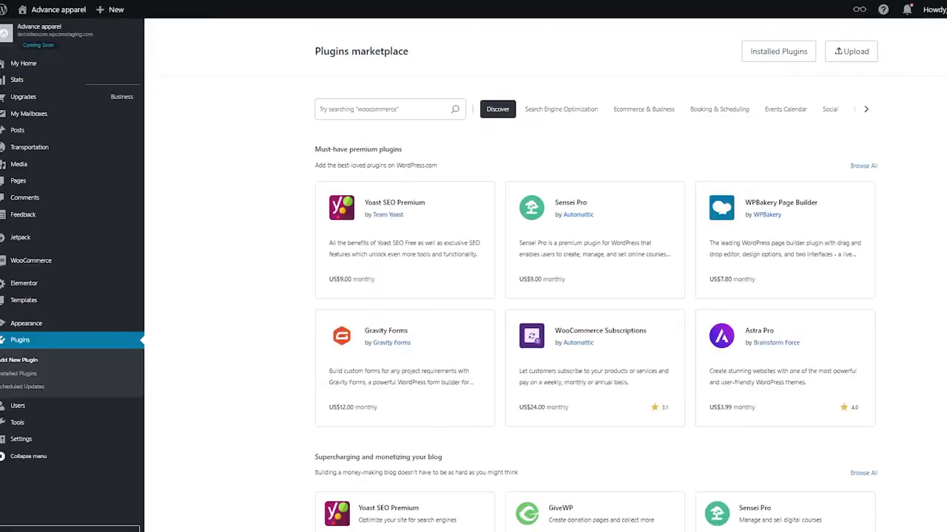
scroll(246, 180, down, 15)
scroll(246, 180, up, 13)
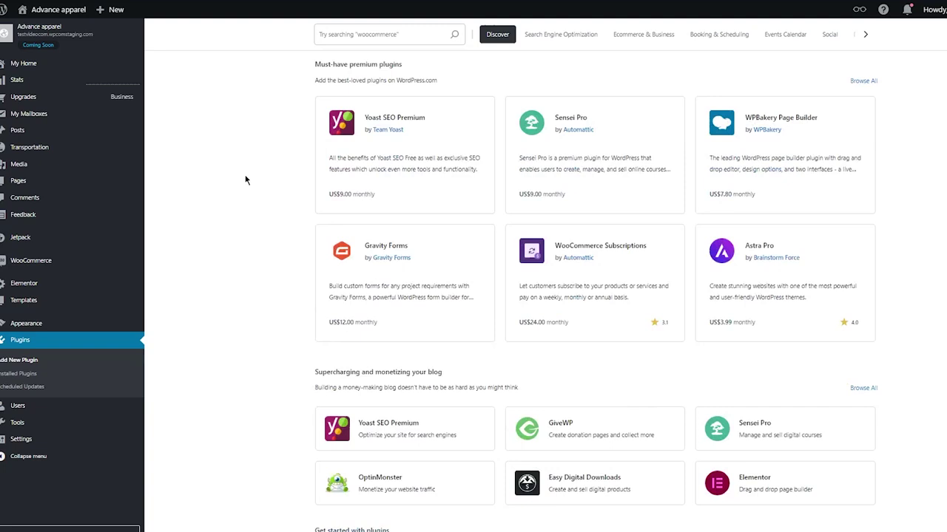
scroll(247, 180, up, 2)
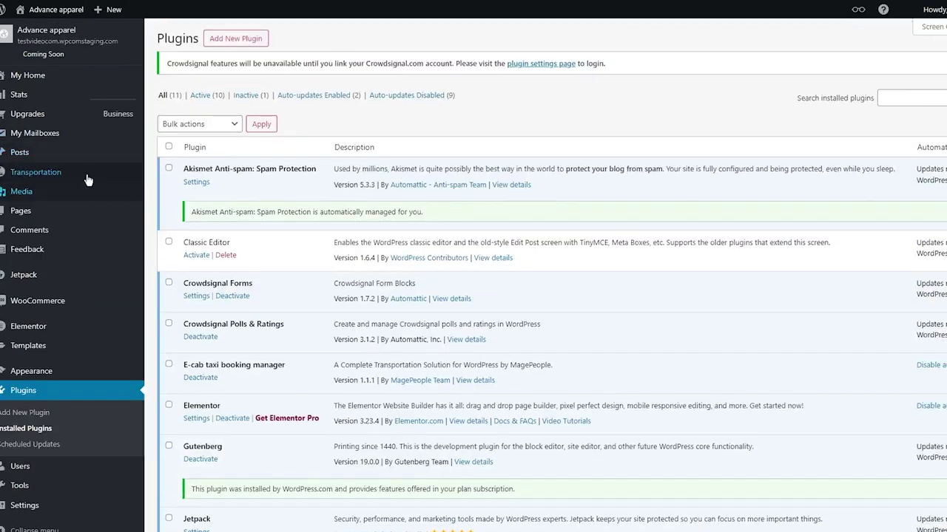
mouse_move(86, 177)
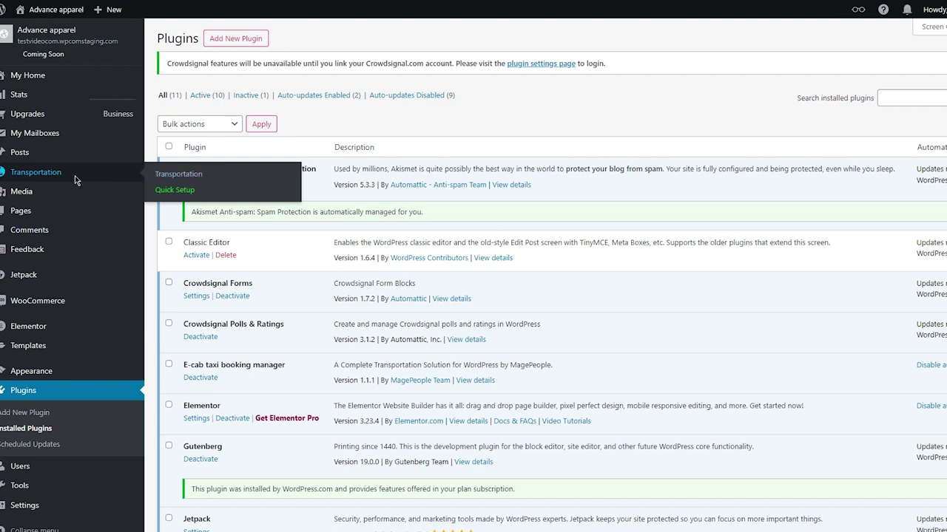
Step: Launch Transportation Quick Setup and choose 'Install & Active Now' for WooCommerce
click(75, 177)
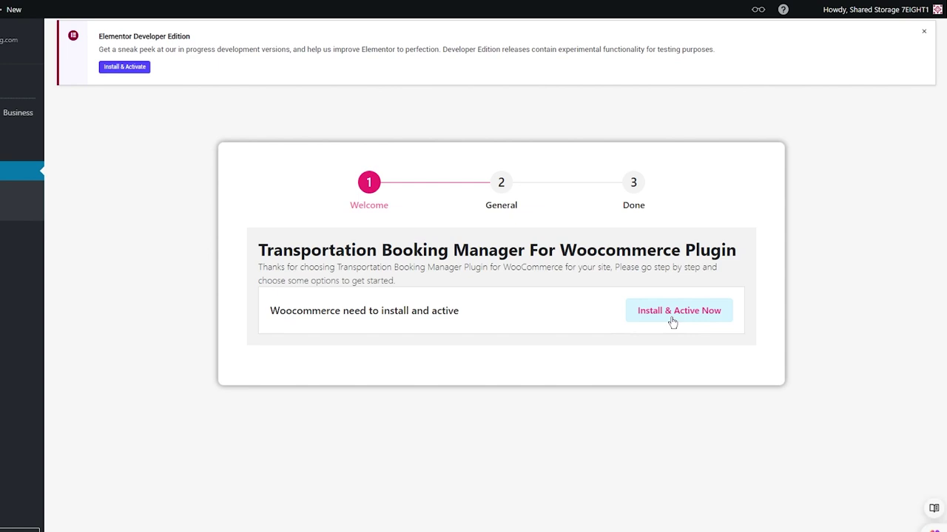
click(671, 317)
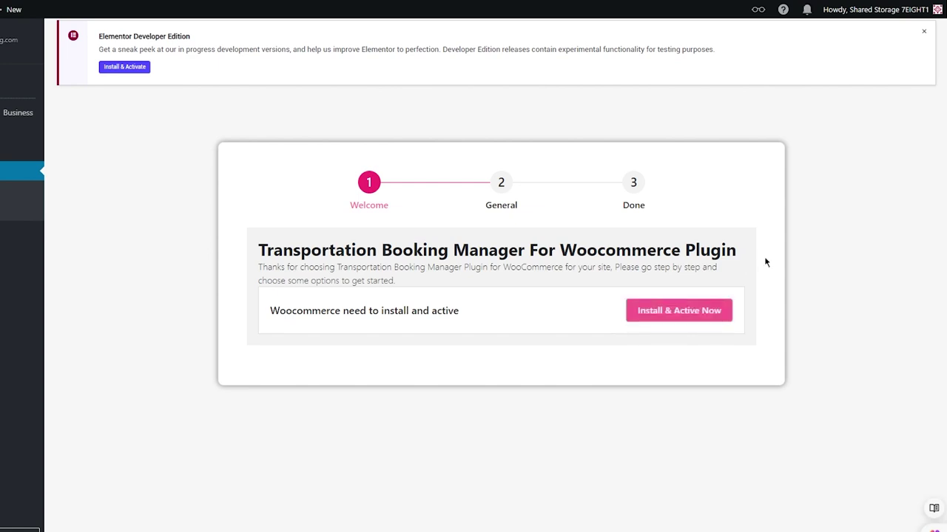
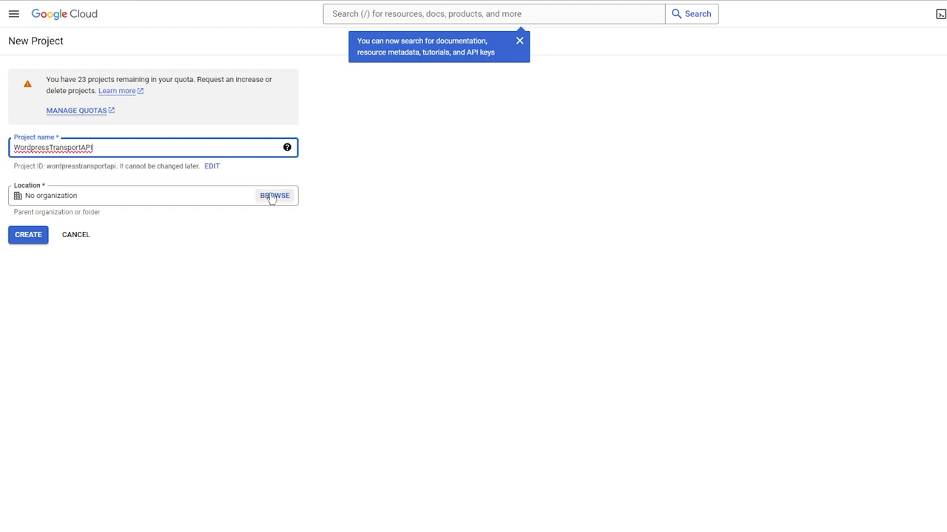
Step: Create the WordpressTransportAPI project and dismiss the search tip to reach its Maps Platform page
click(30, 239)
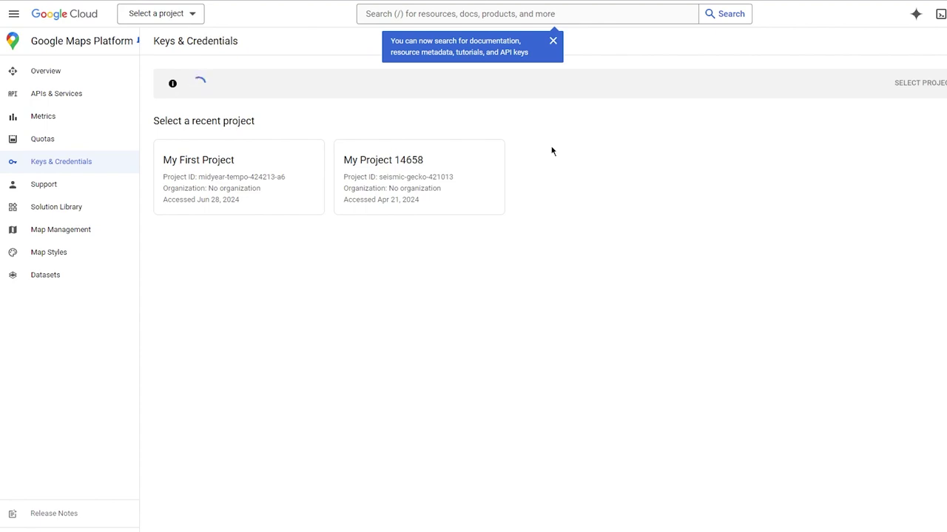
click(553, 41)
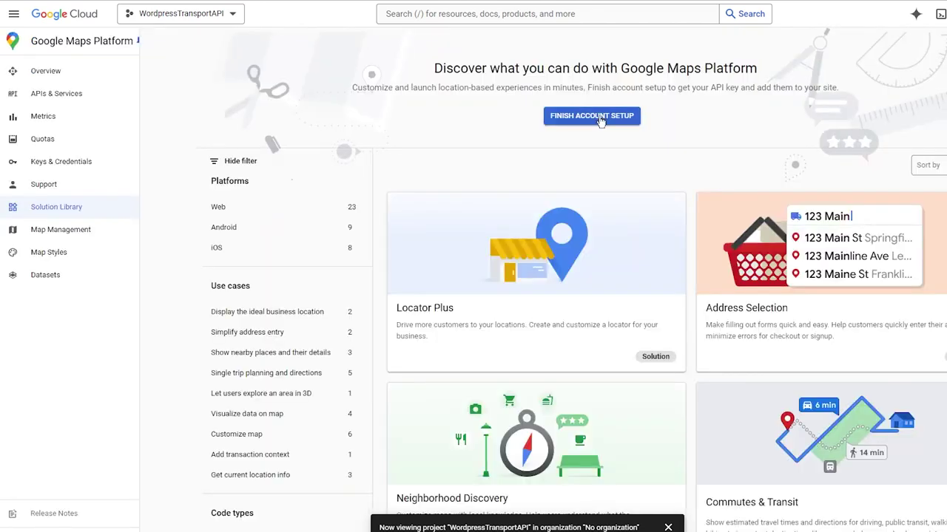
Step: Fill in the billing account form as My Maps Billing Account, Pakistan, USD, and save it
click(601, 120)
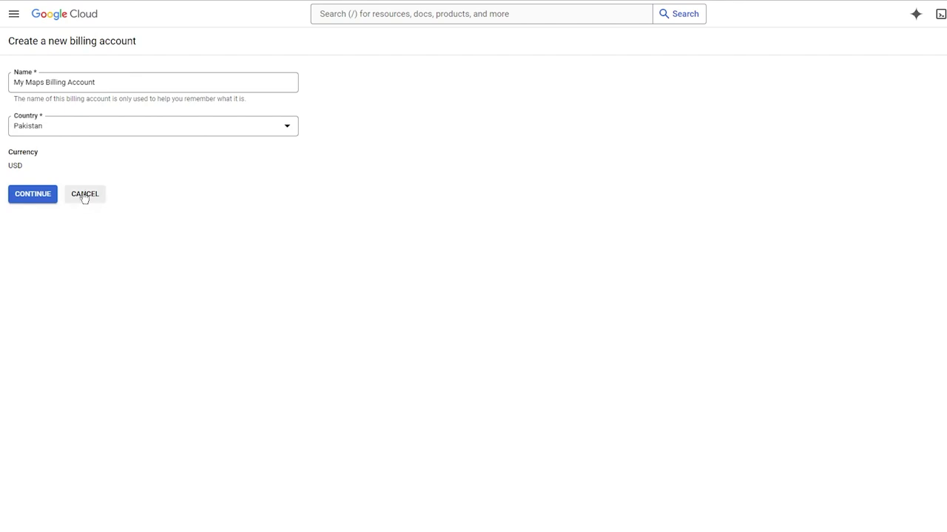
click(85, 197)
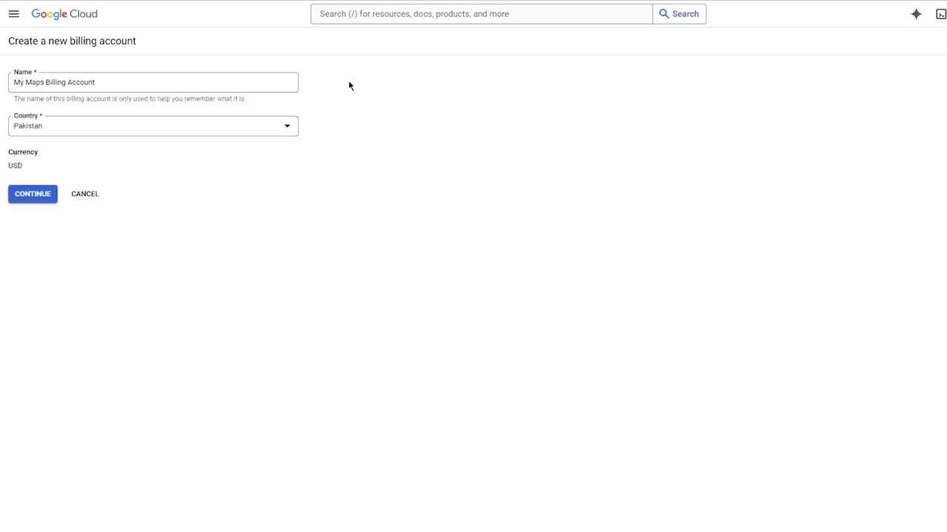
click(42, 196)
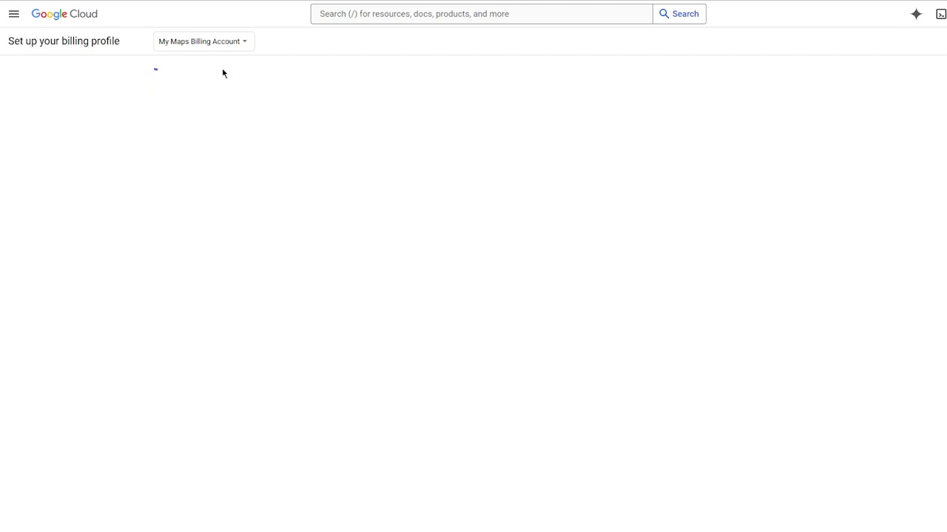
Step: Go to APIs & Services > Enabled APIs & services from the navigation menu
click(15, 15)
mouse_move(129, 56)
mouse_move(98, 135)
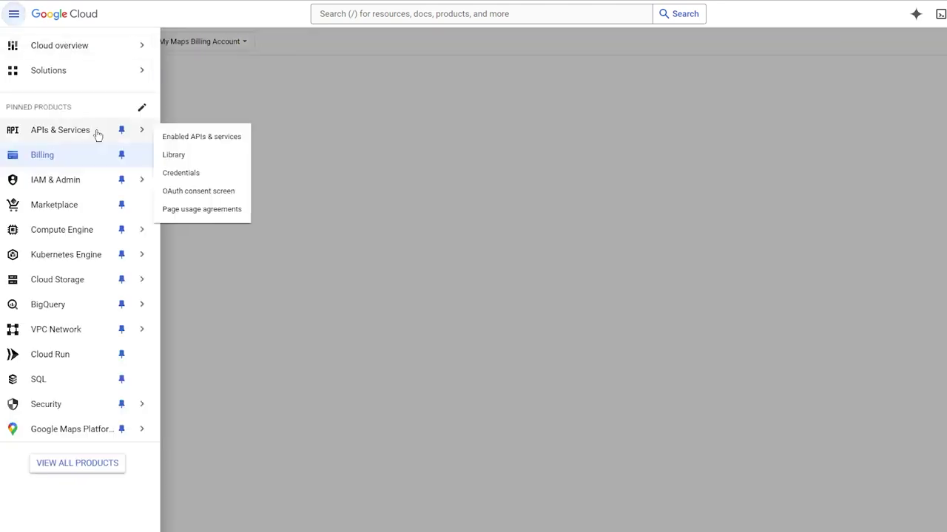
click(212, 141)
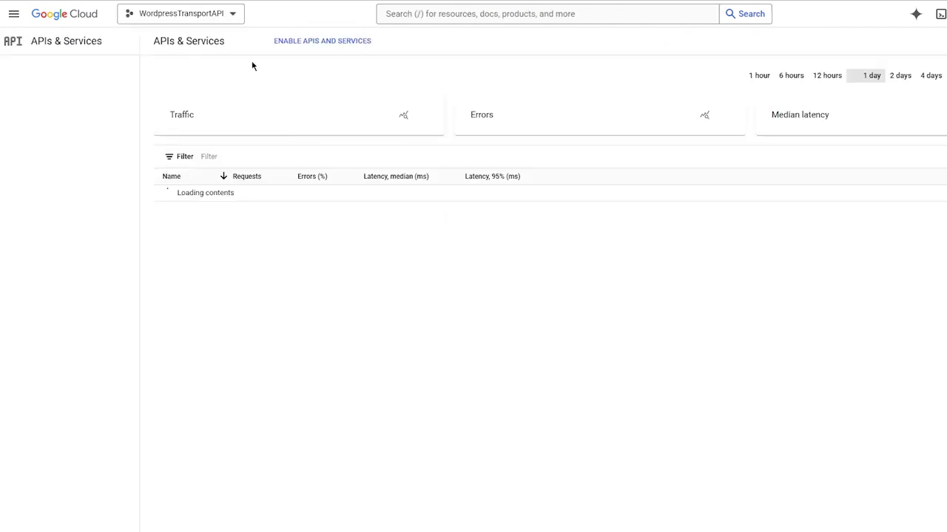
Step: Switch to My First Project and copy its Maps API Key from Credentials
click(226, 20)
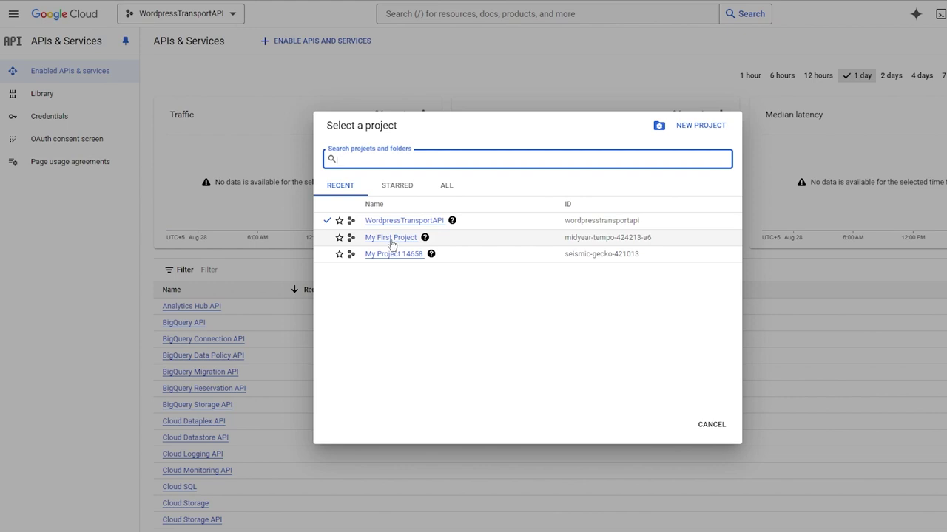
click(392, 238)
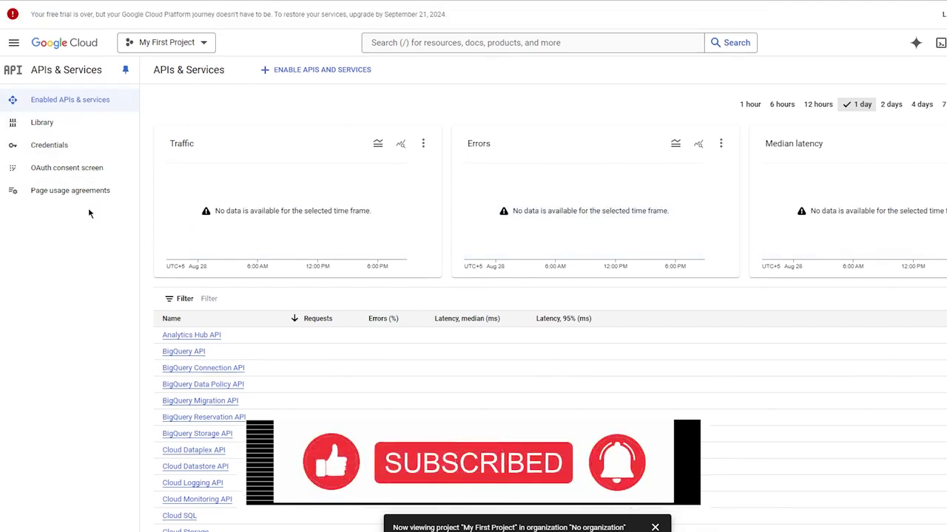
click(81, 153)
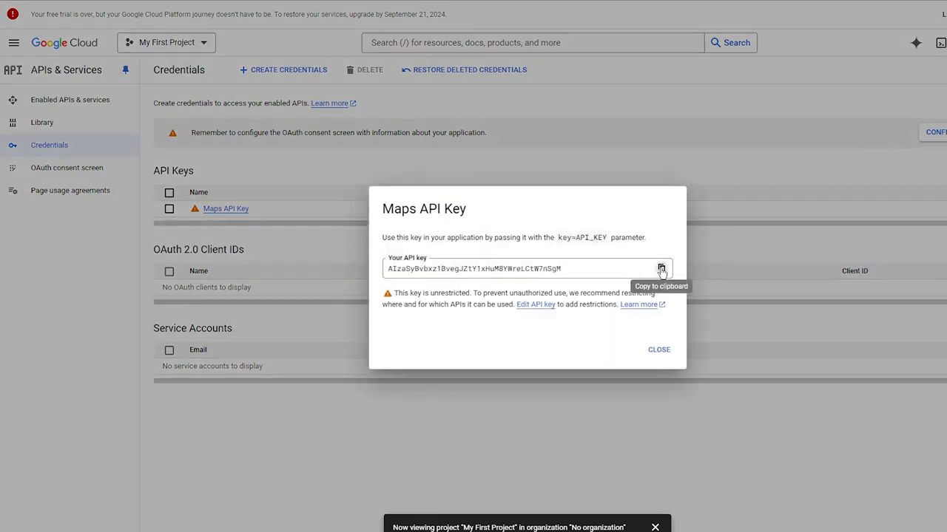
click(661, 269)
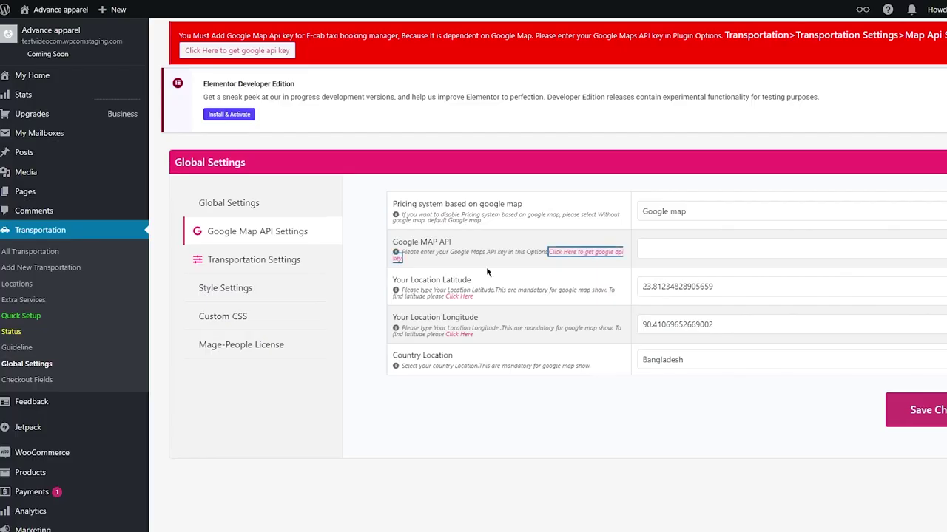
Step: Paste the Maps API key into the Google MAP API field and save the settings
click(698, 249)
key(ctrl+v)
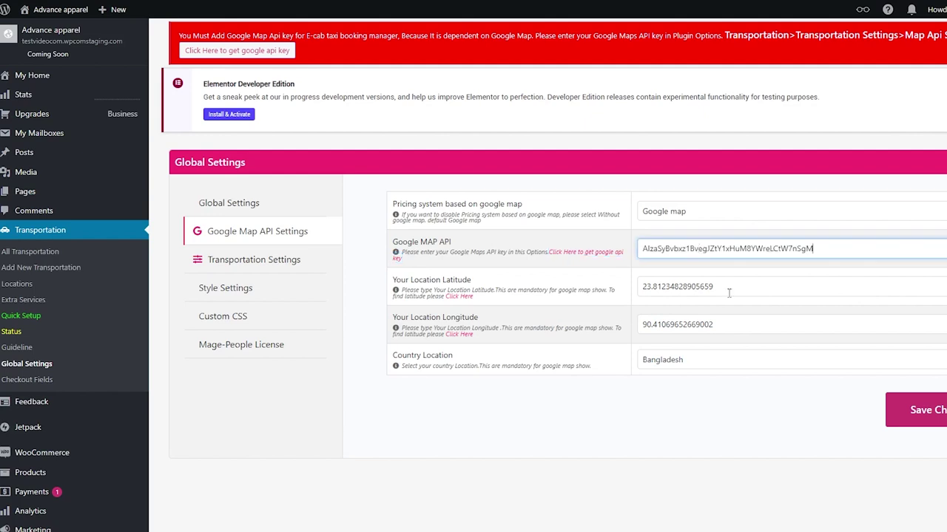
click(933, 414)
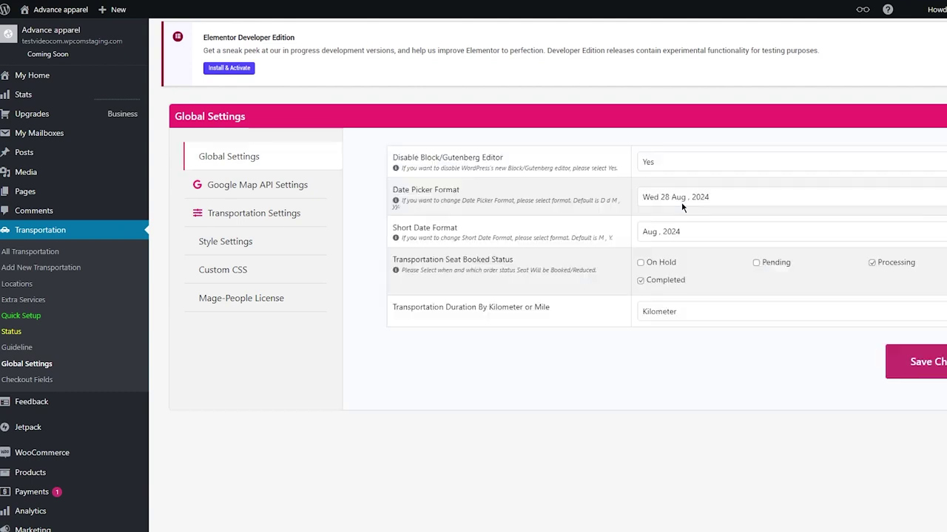
Step: Review the All Transportation list, then start a new transportation entry
click(33, 254)
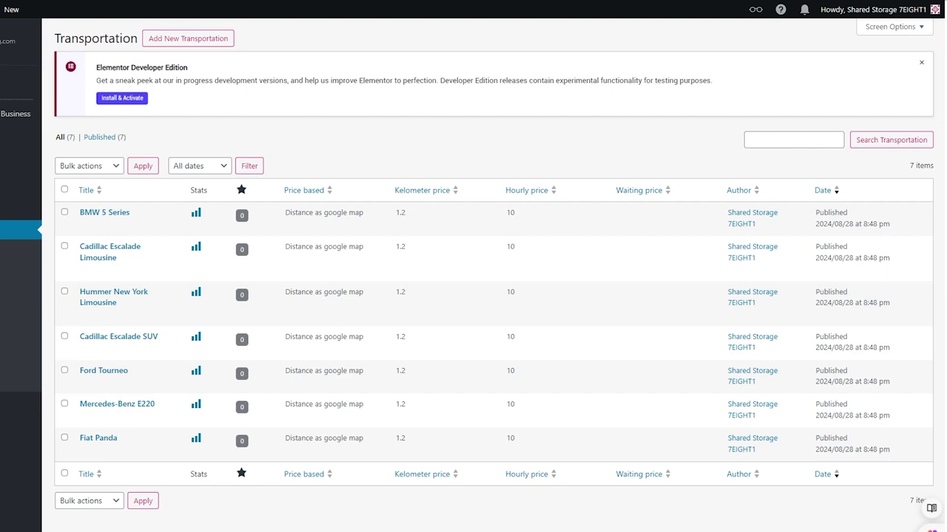
click(212, 41)
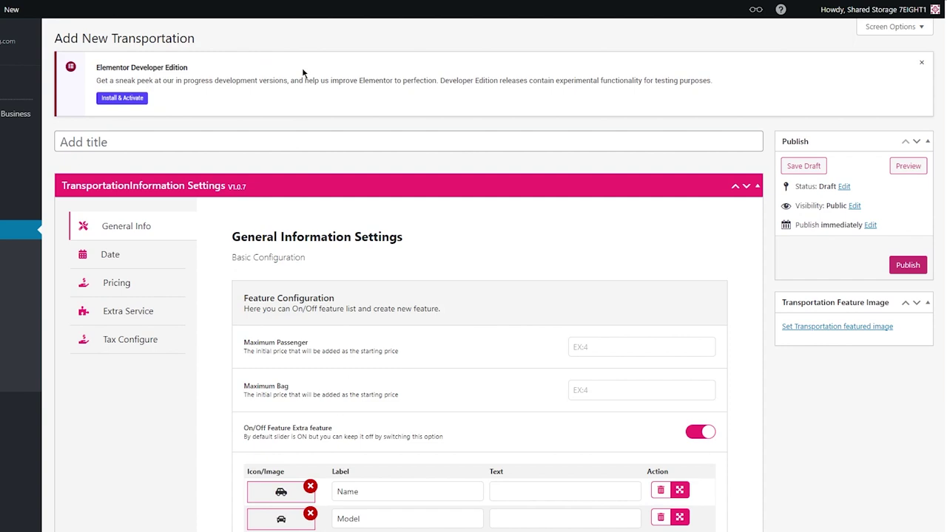
Step: Title the vehicle Honda Civic RS Turbo with maximum 4 passengers and 6 bags
click(236, 138)
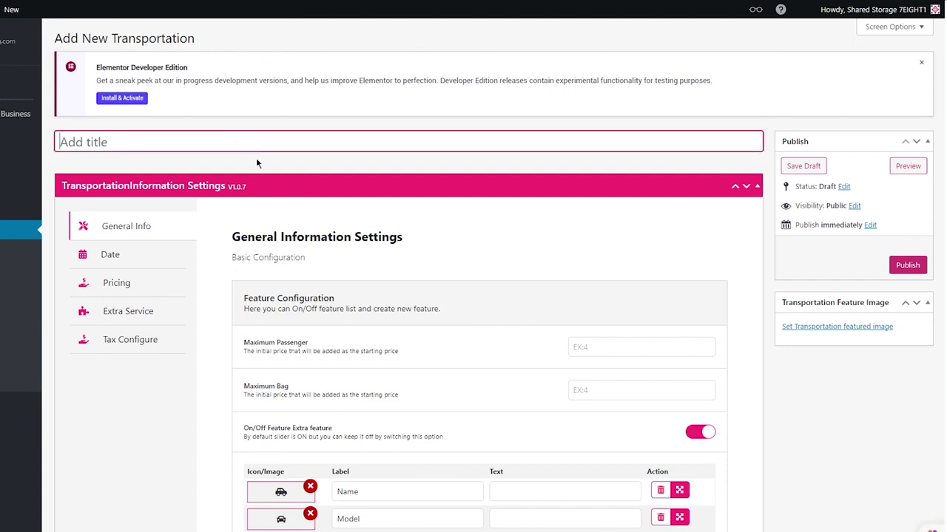
text(Honda Civ)
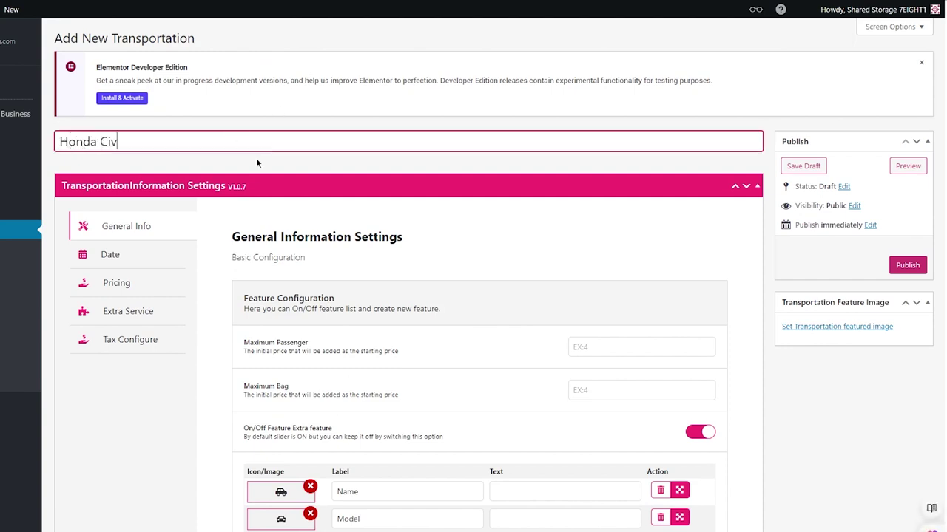
text(ic RS Turbo)
scroll(256, 158, down, 3)
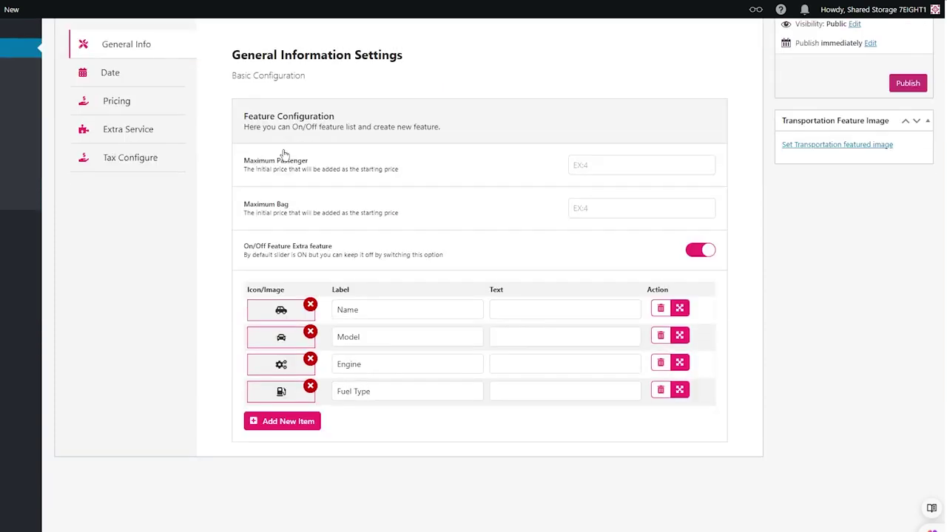
scroll(284, 153, up, 3)
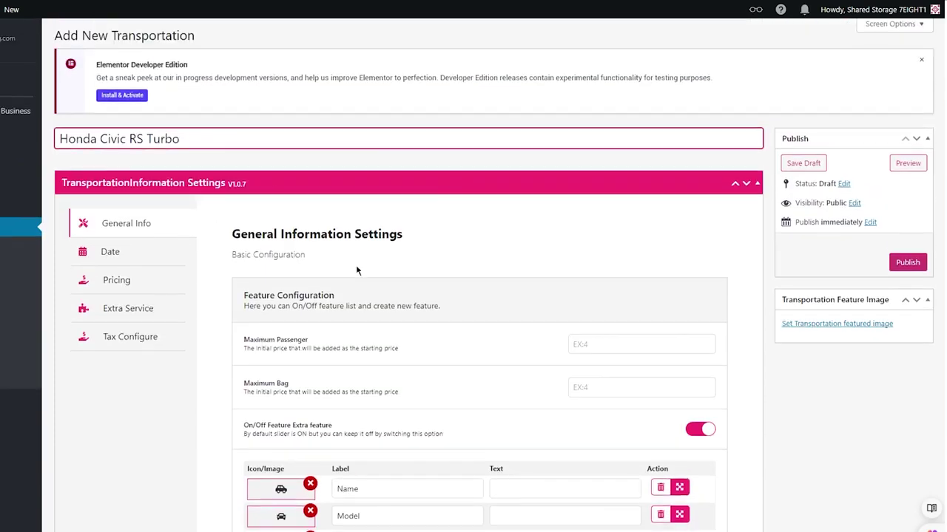
scroll(355, 270, down, 2)
click(597, 235)
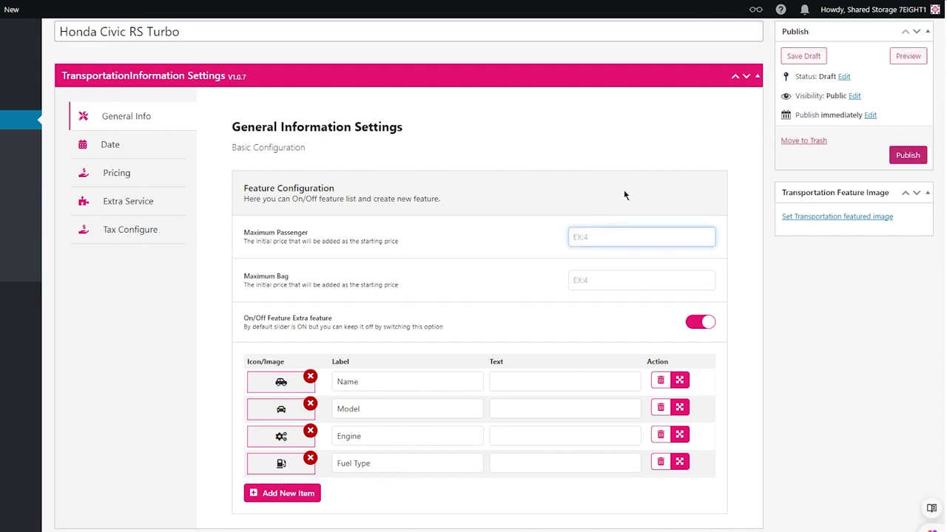
text(4)
click(615, 276)
text(6)
Step: Enter the features: name Honda Civic, model 2021, engine 2jz Turbo, fuel Gasoline
scroll(360, 244, down, 1)
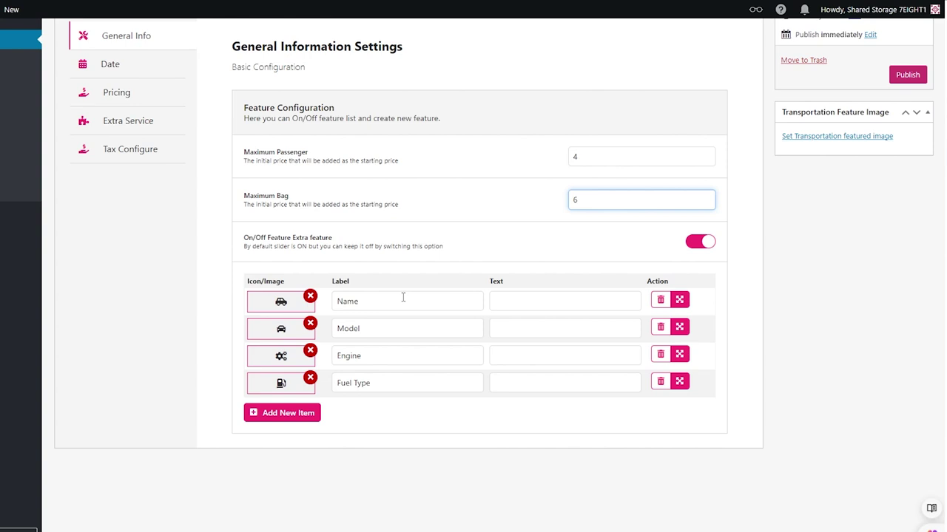
click(508, 300)
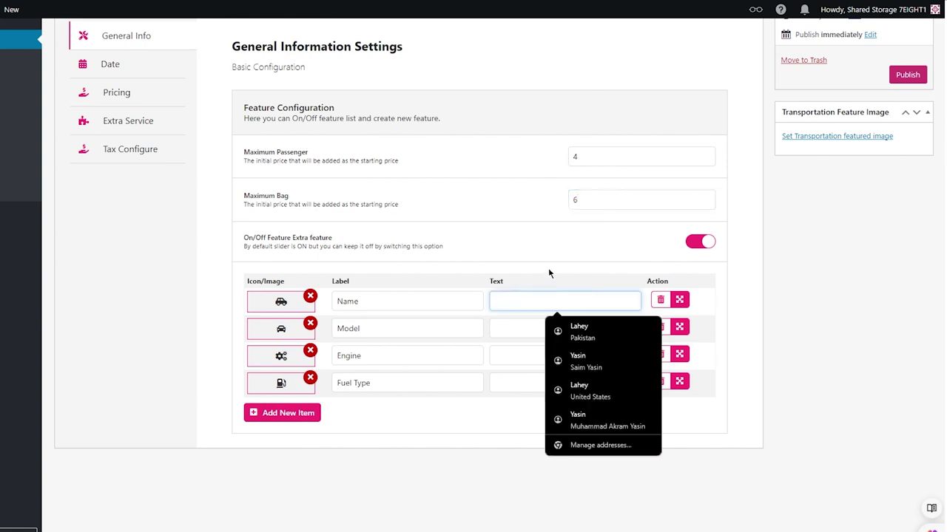
text(Civic)
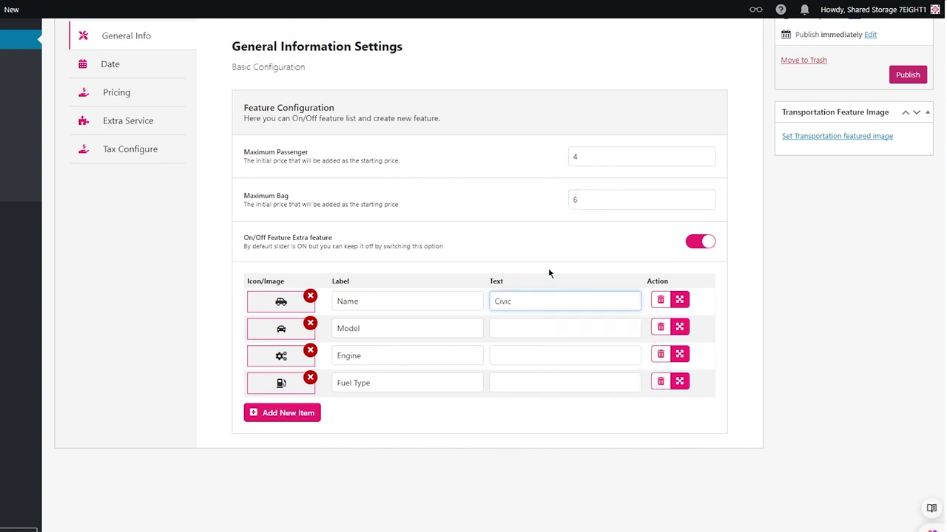
key(Home)
text(Honda)
click(497, 328)
text(2021)
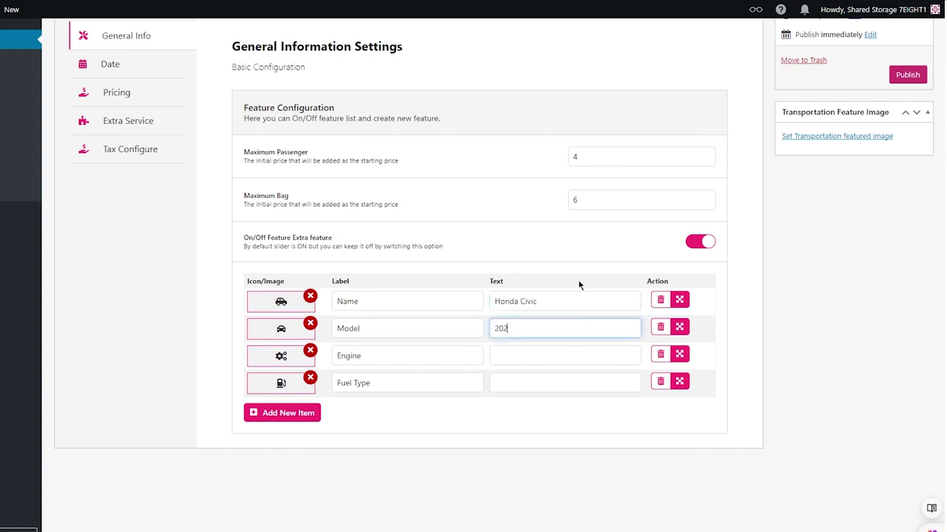
click(519, 360)
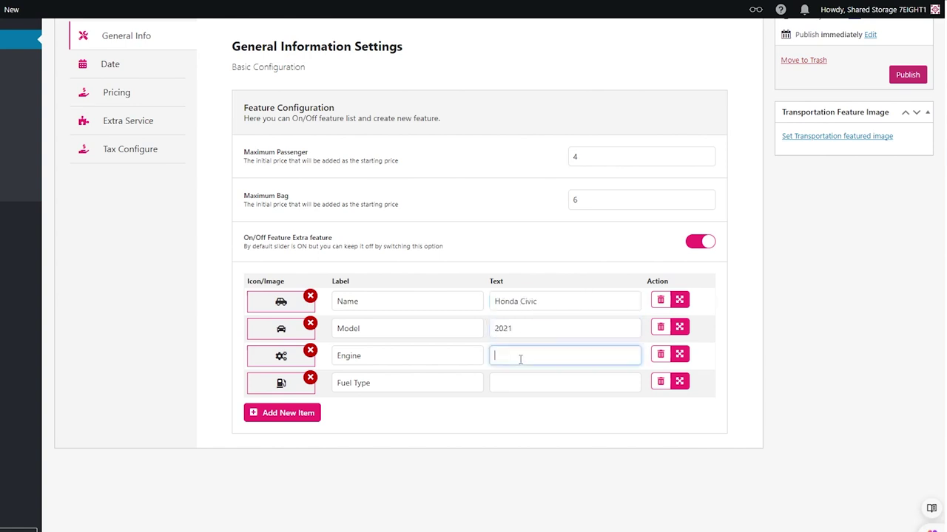
text(2jz Turbo)
click(506, 391)
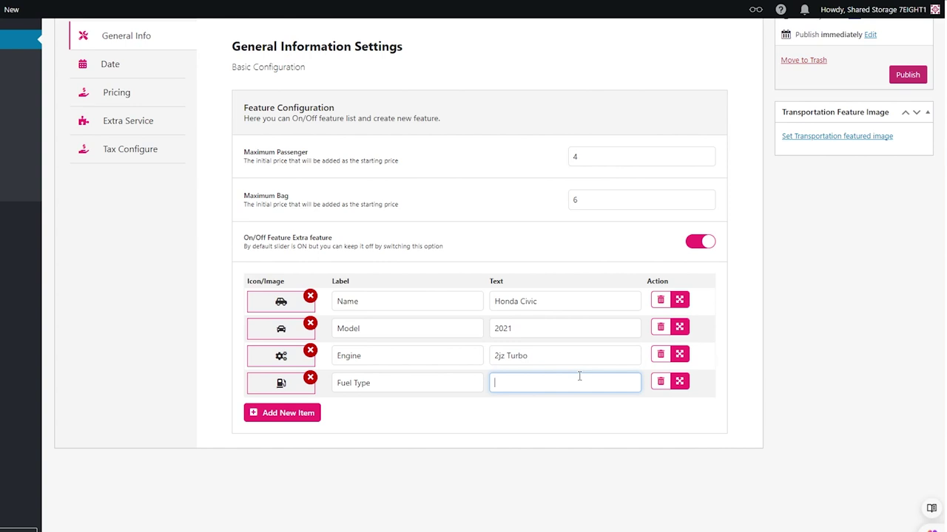
text(Gasoline)
scroll(813, 194, up, 3)
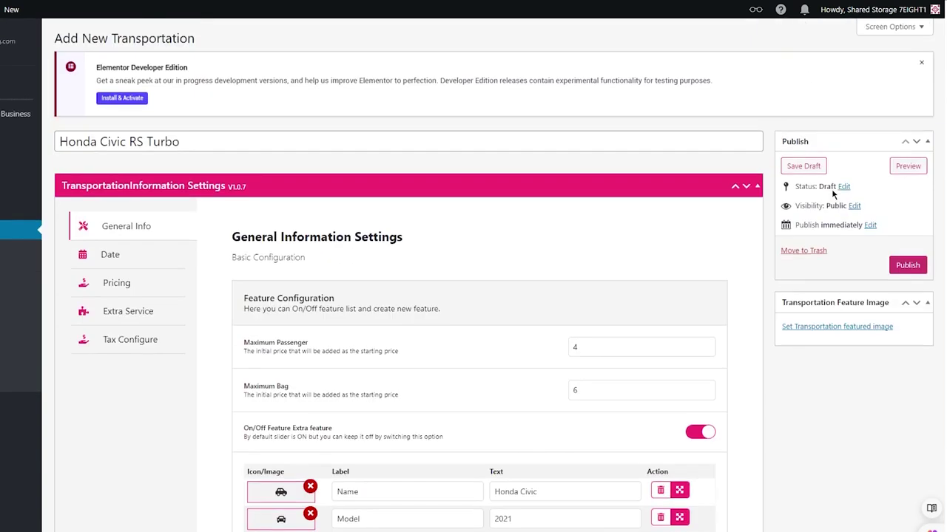
click(180, 252)
Step: Keep the Repeated date type with a start date of 16 Aug 2024
scroll(340, 242, down, 2)
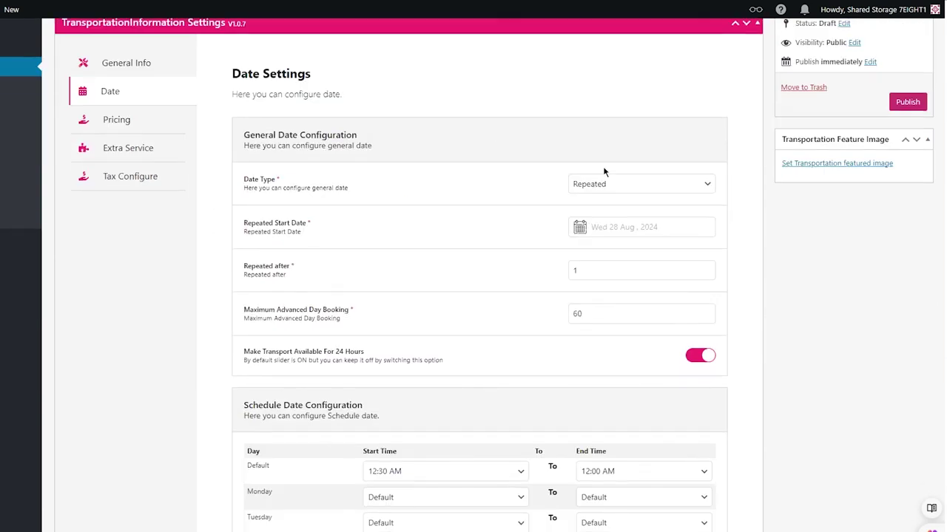
click(625, 184)
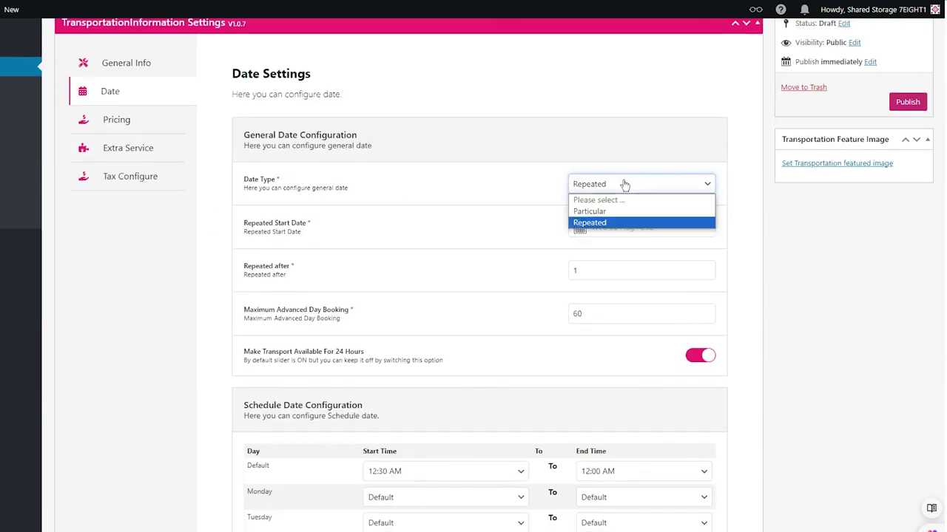
click(625, 184)
click(603, 227)
click(691, 354)
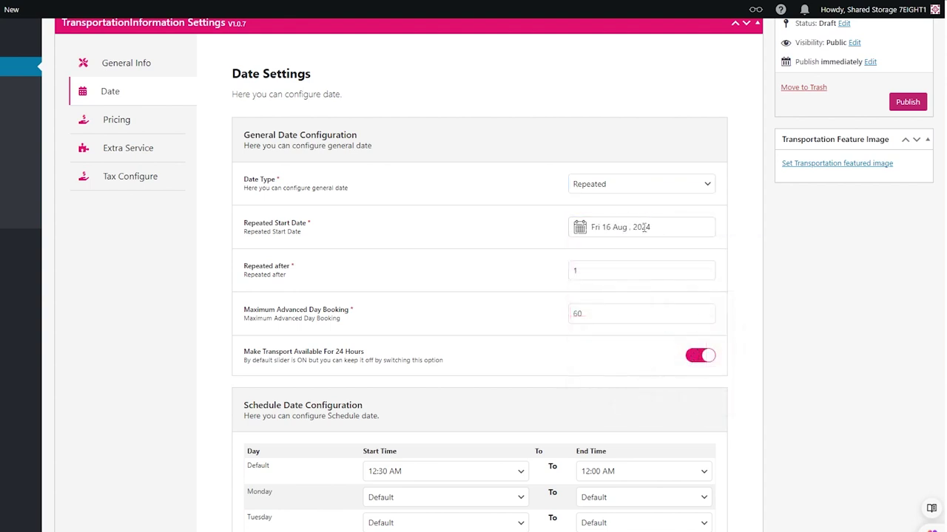
Step: Check Repeated after 1 and Maximum Advanced Day Booking 60, and review the schedule
scroll(614, 242, down, 1)
click(601, 206)
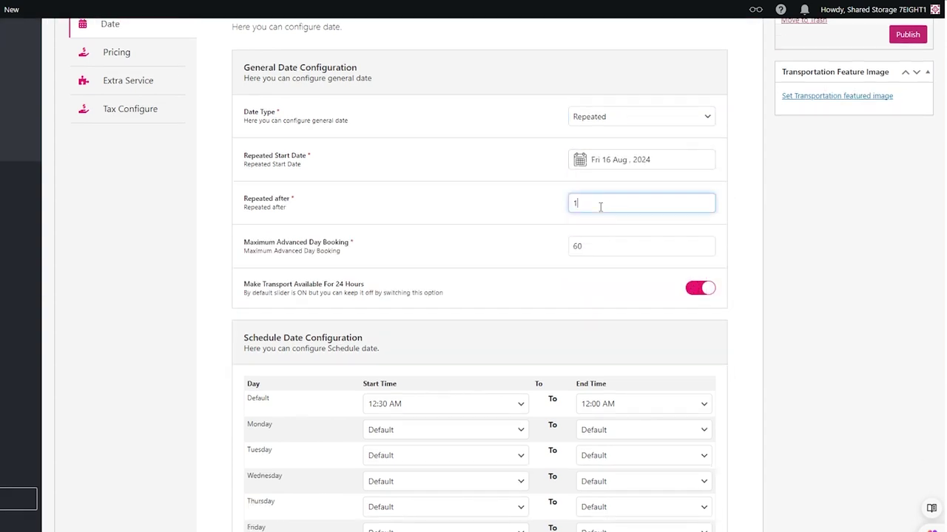
click(597, 245)
scroll(784, 240, down, 1)
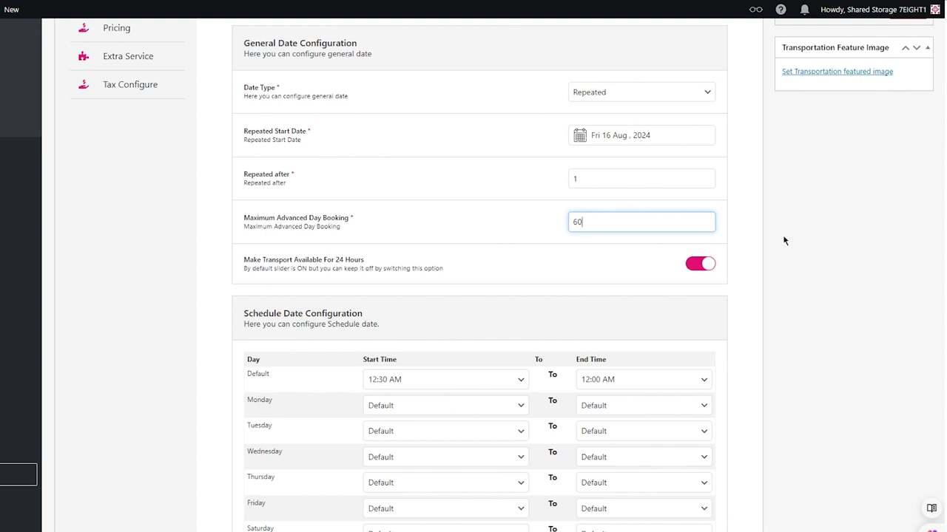
scroll(784, 240, down, 3)
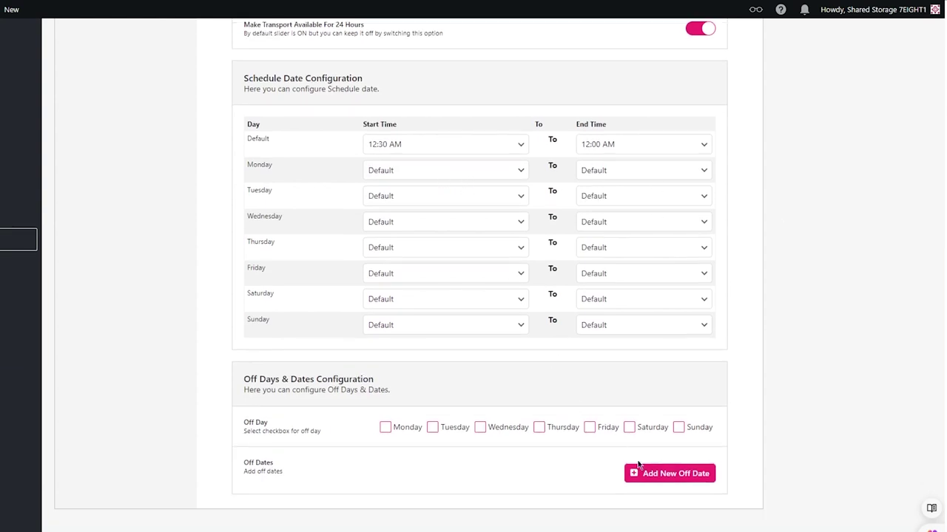
scroll(690, 292, up, 5)
scroll(689, 292, up, 2)
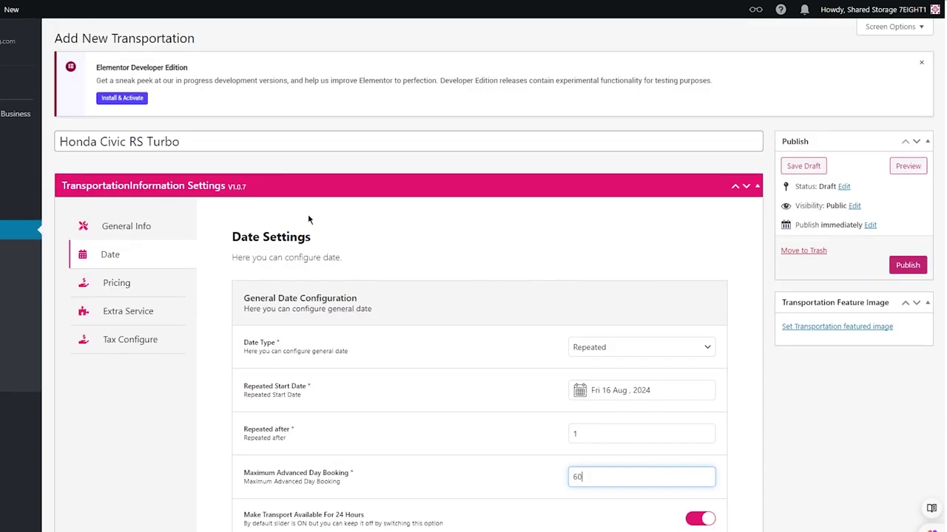
click(141, 284)
Step: Enter an initial price of 20, minimum price 10 and waiting price 5
scroll(499, 274, down, 2)
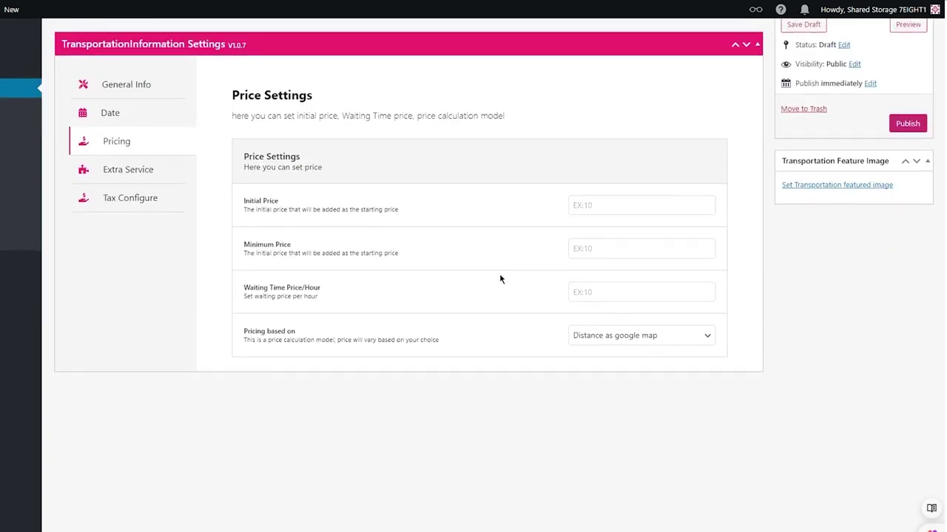
click(608, 207)
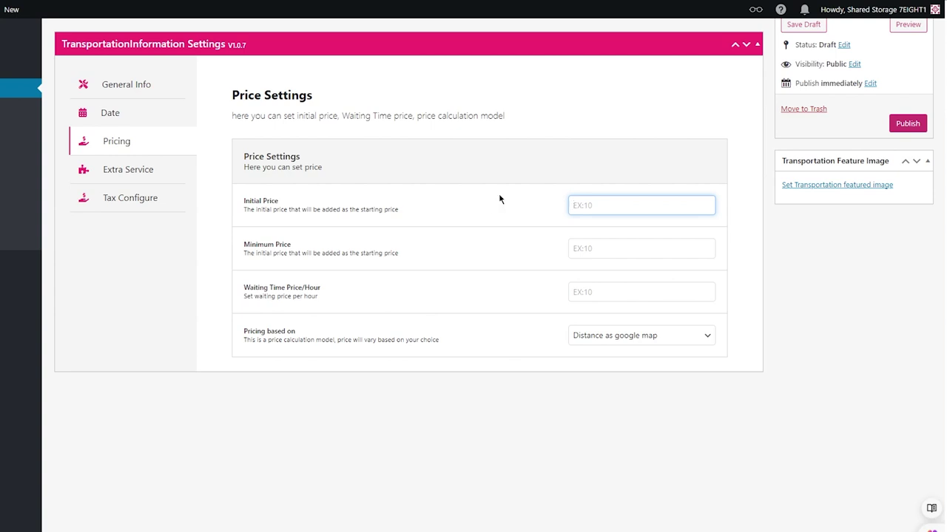
text(20)
click(571, 244)
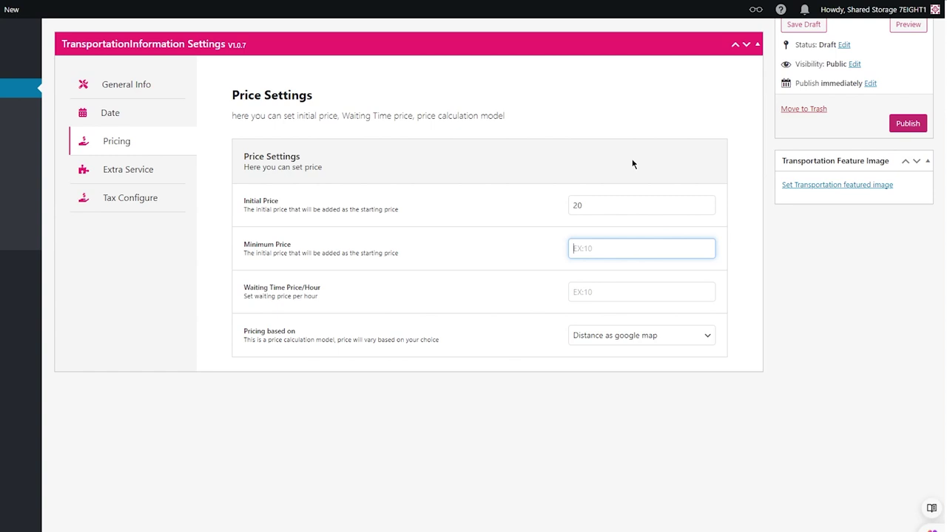
text(10)
key(Tab)
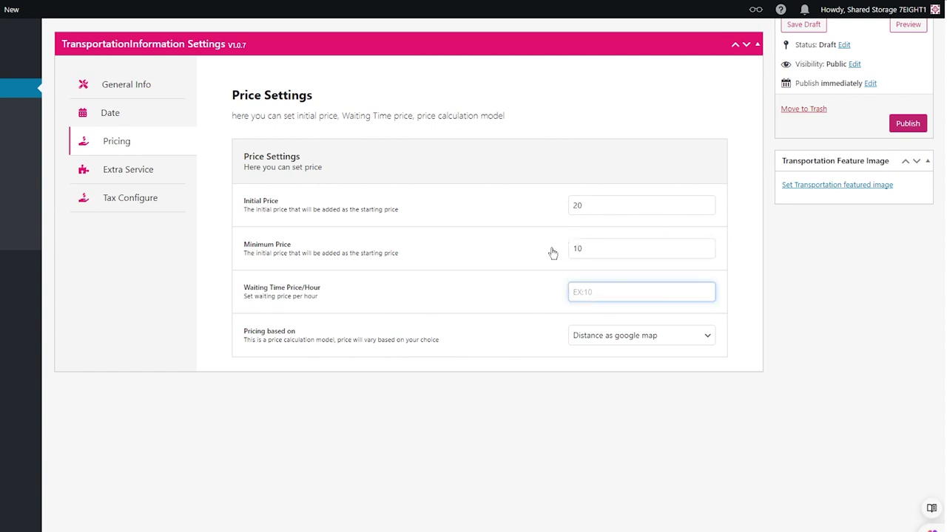
text(5)
Step: Choose Distance + Duration pricing at 2 per KM and 5 per hour
click(590, 342)
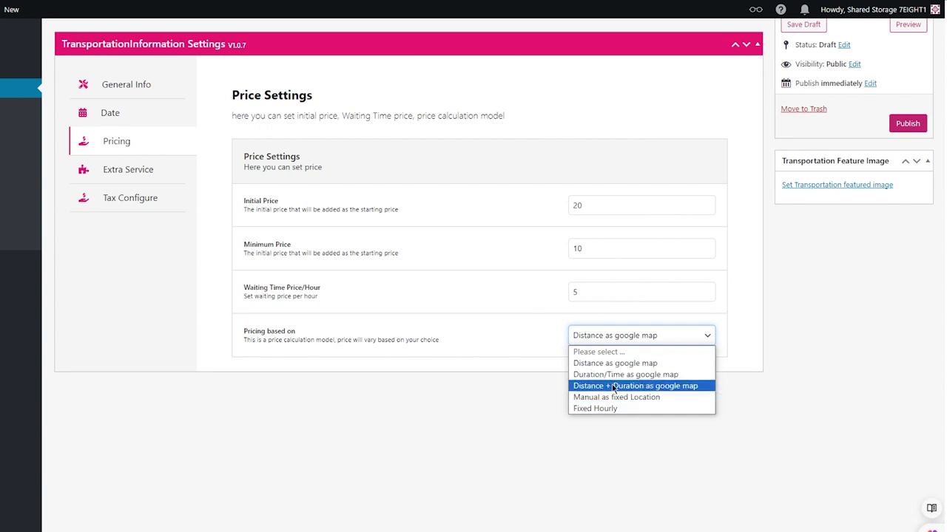
click(614, 386)
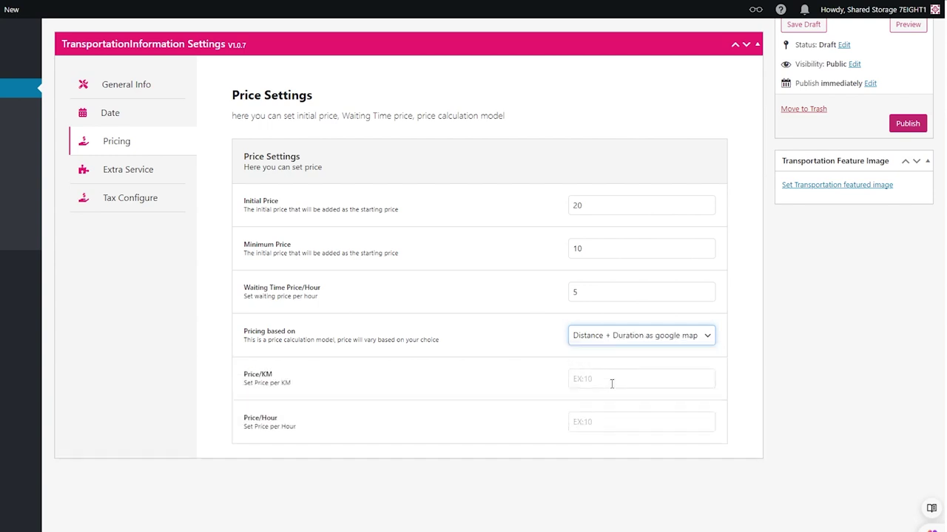
click(652, 371)
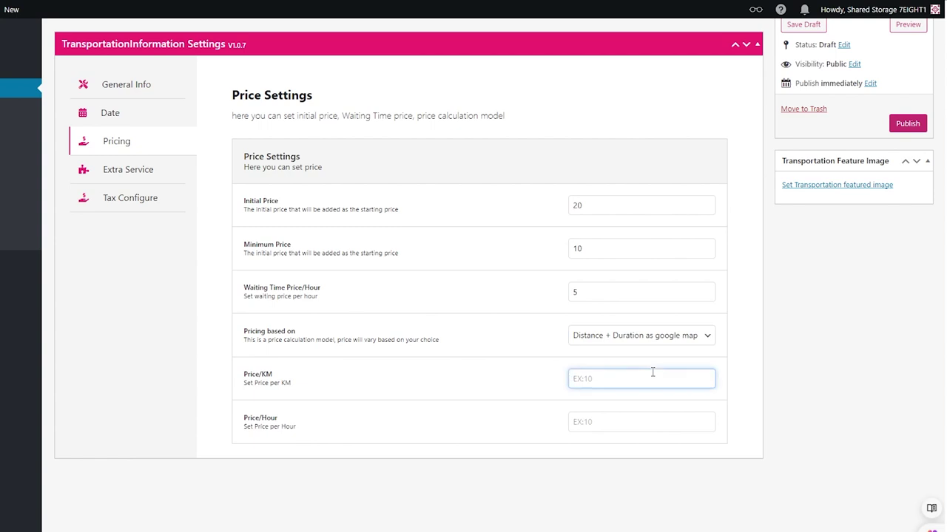
text(5)
key(BackSpace)
text(2)
click(620, 420)
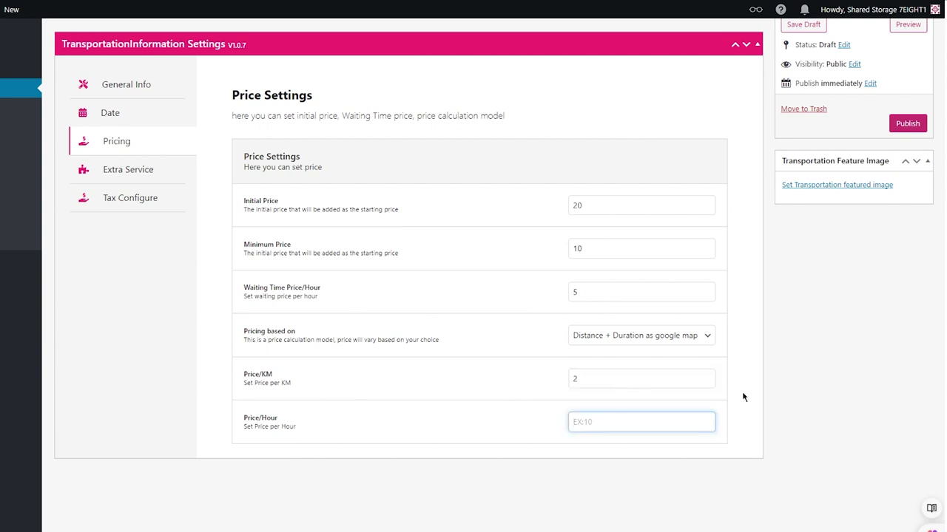
text(5)
scroll(808, 386, up, 2)
Step: Select Pre-defined Extra Services: Child Seat, Bouquet of Flowers, Welcome Drink, Airport Assistance, Bodyguard
click(128, 311)
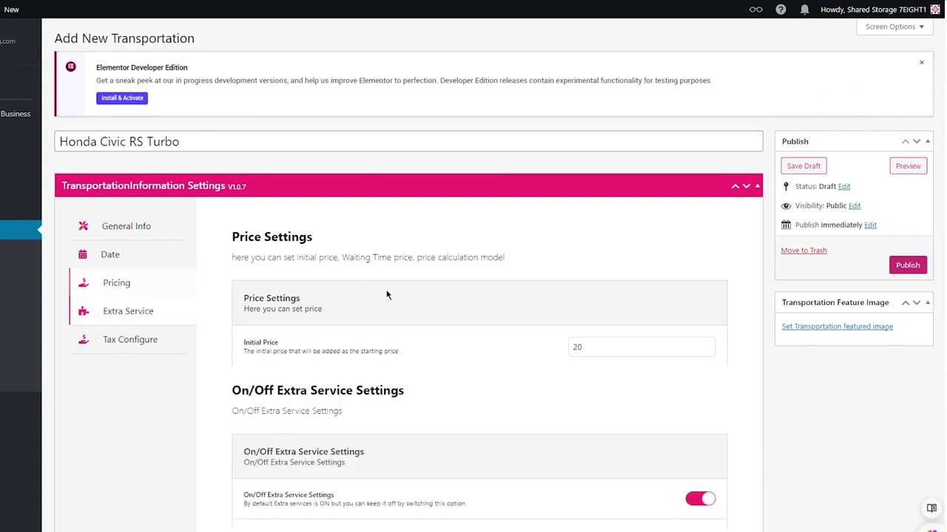
scroll(386, 295, down, 1)
click(605, 294)
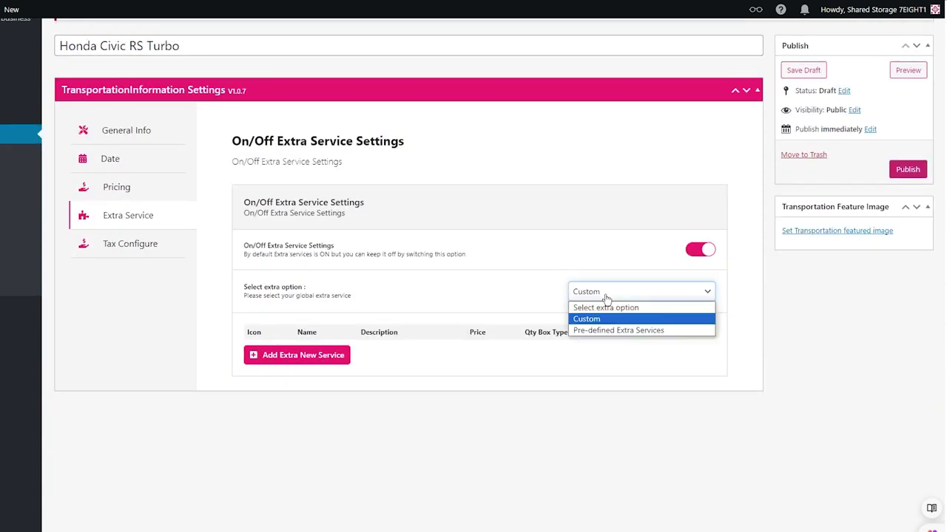
click(618, 330)
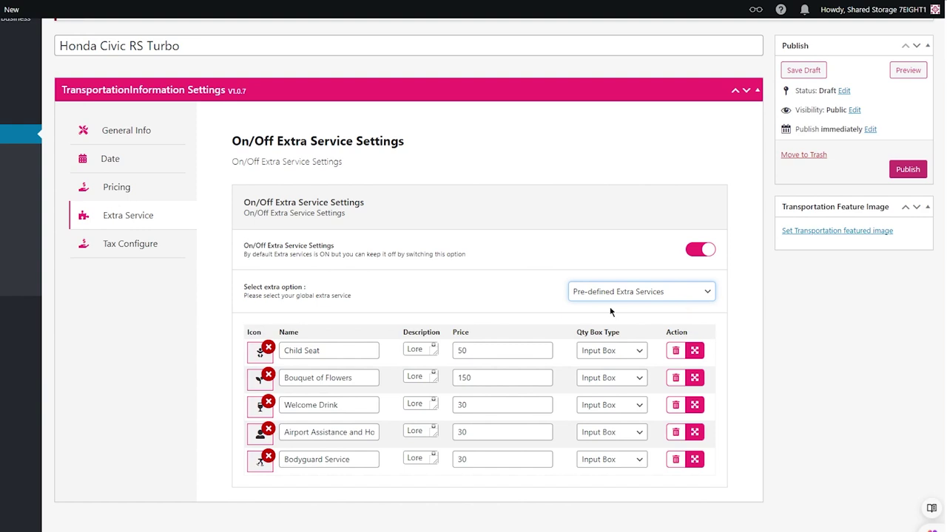
scroll(611, 312, down, 1)
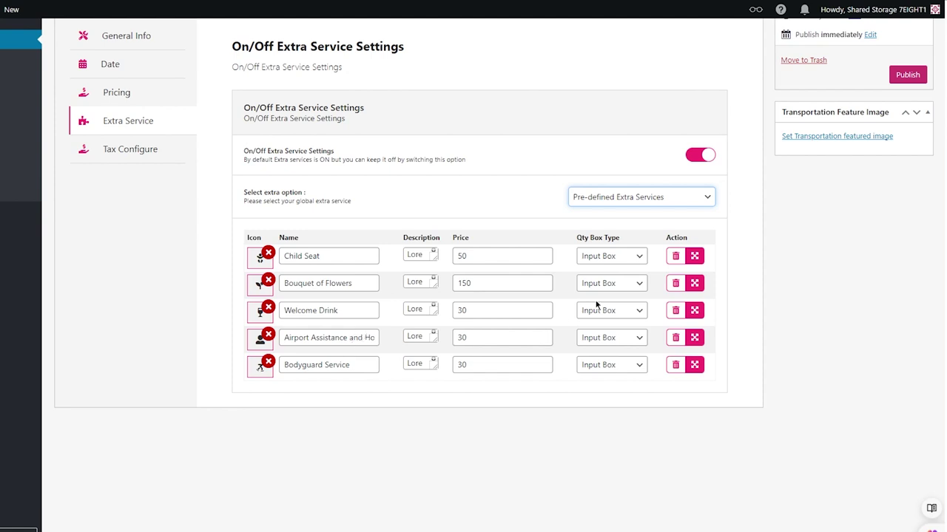
click(613, 256)
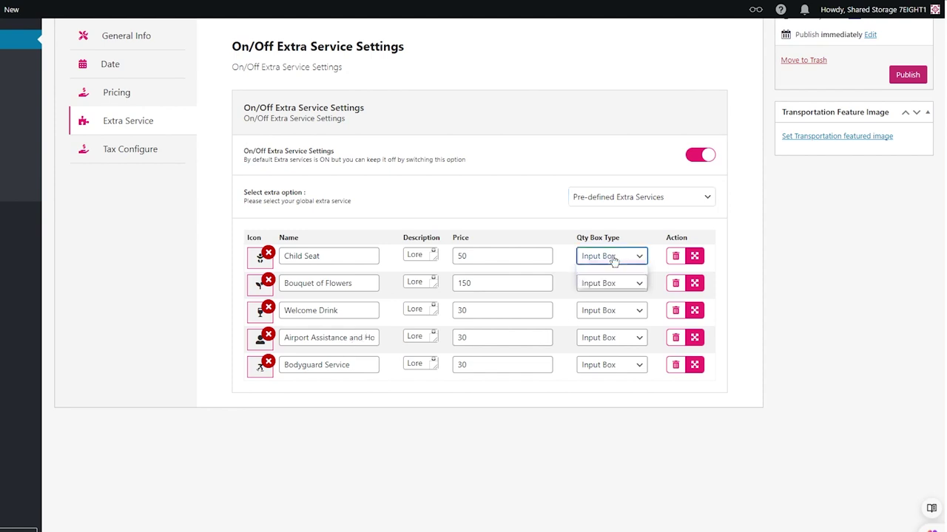
Step: Publish the Honda Civic RS Turbo after checking Tax Configure, then return to the vehicle list
click(136, 151)
scroll(448, 155, up, 3)
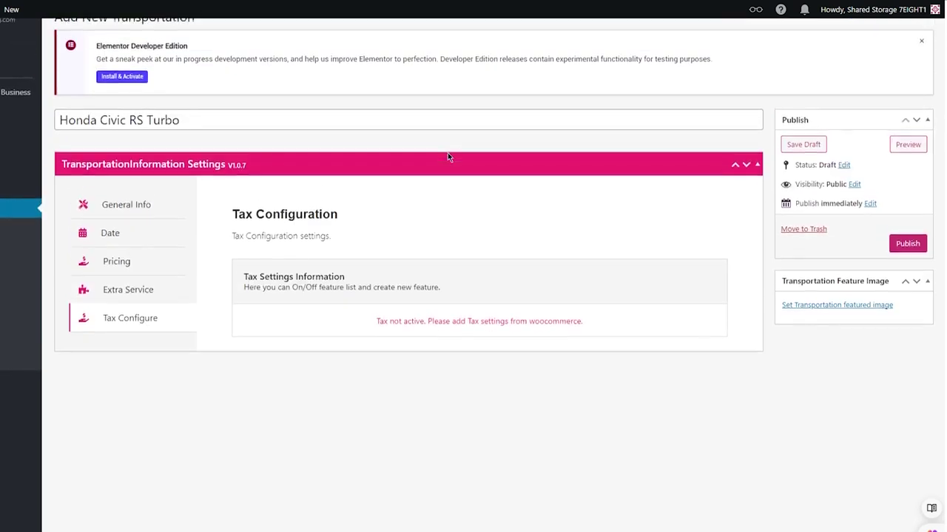
scroll(447, 156, up, 1)
click(906, 265)
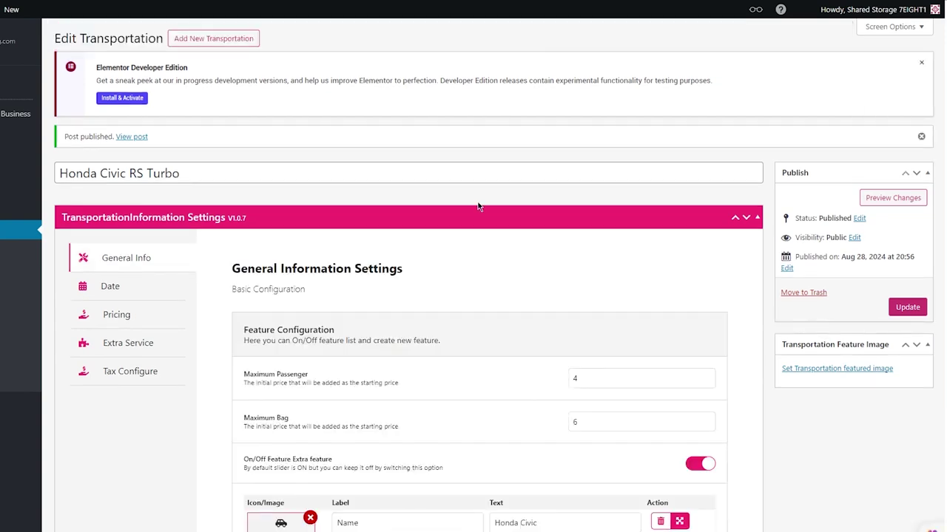
scroll(388, 170, down, 3)
scroll(387, 170, up, 3)
key(alt+Left)
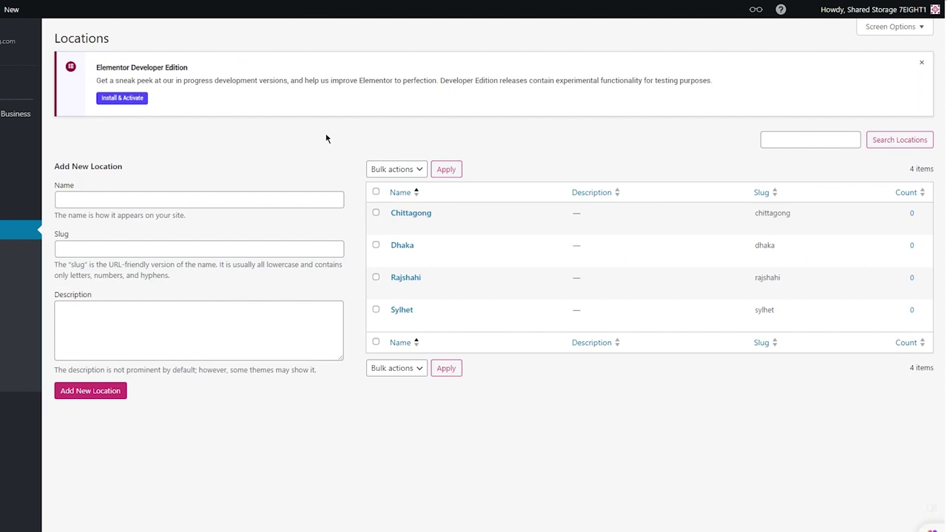
Step: Create the location 'Manhattan' with slug 'manhatn76', fixing a slug typo along the way
click(227, 197)
text(M)
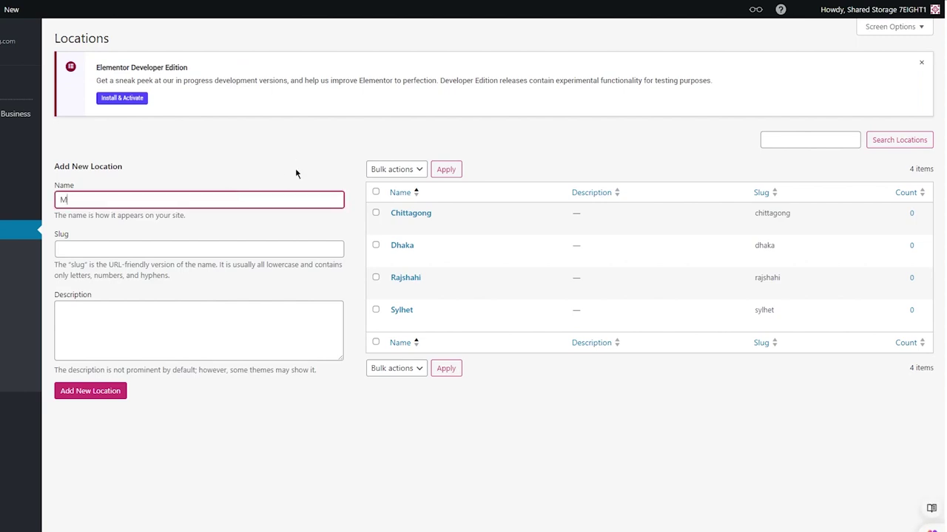
text(anhattan)
click(216, 245)
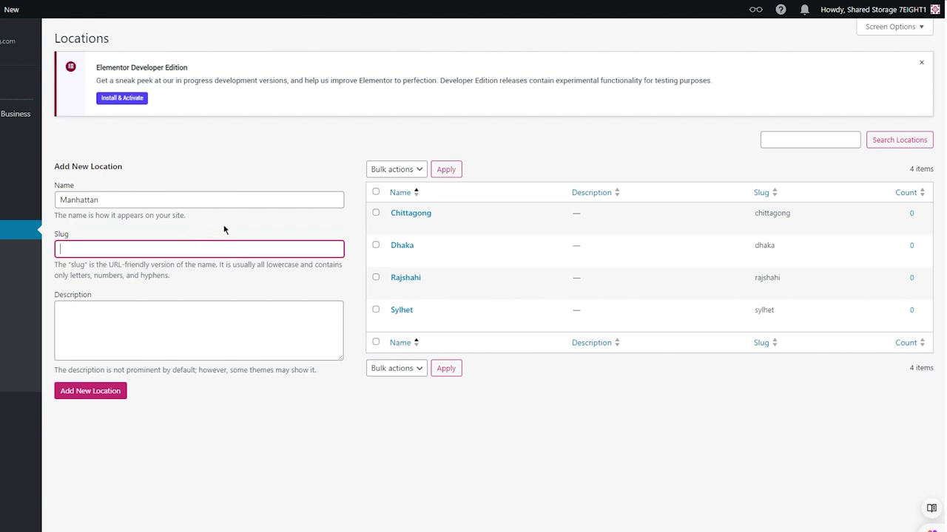
text(manhatn76)
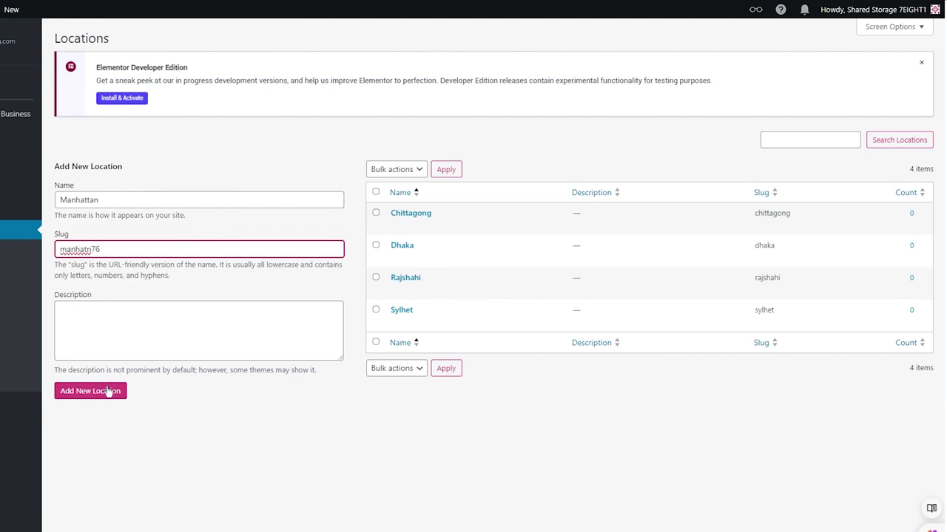
click(123, 338)
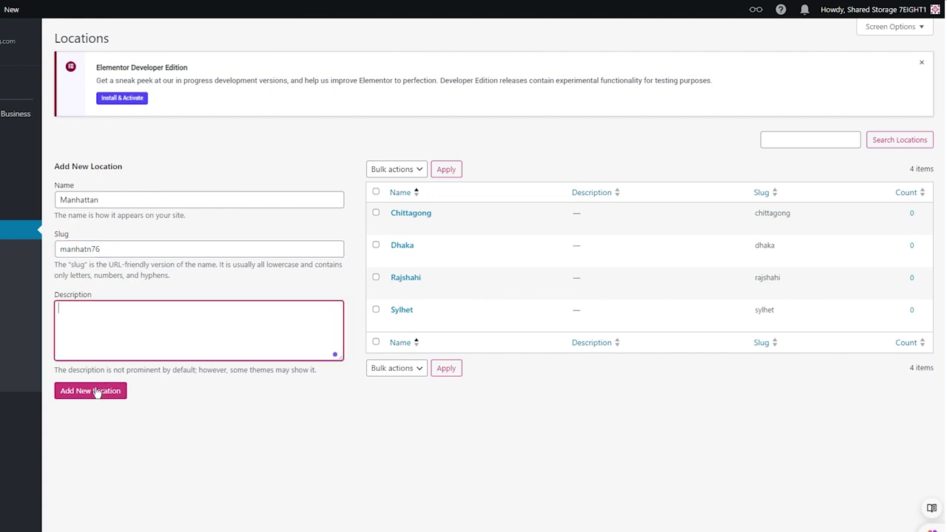
click(97, 393)
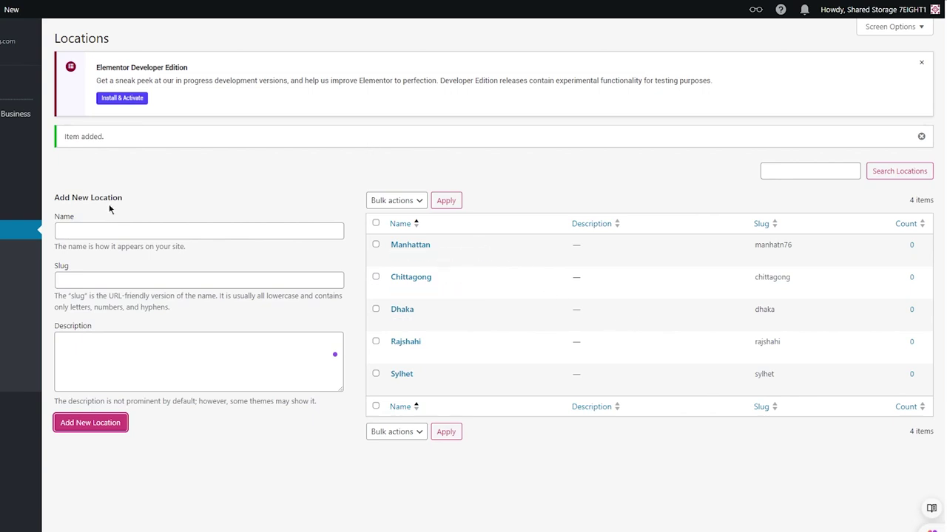
Step: Run the Transportation Booking Manager setup wizard through Welcome and General settings to the finish
click(55, 247)
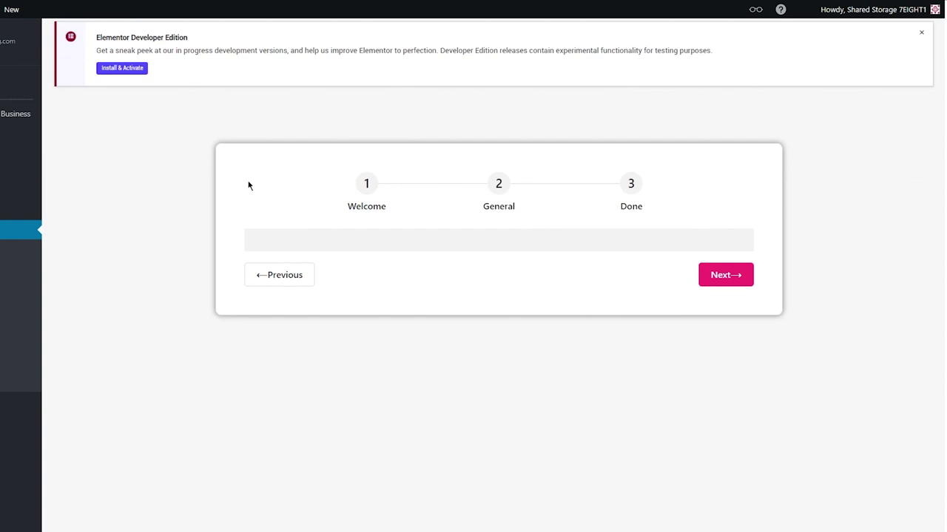
scroll(249, 185, down, 2)
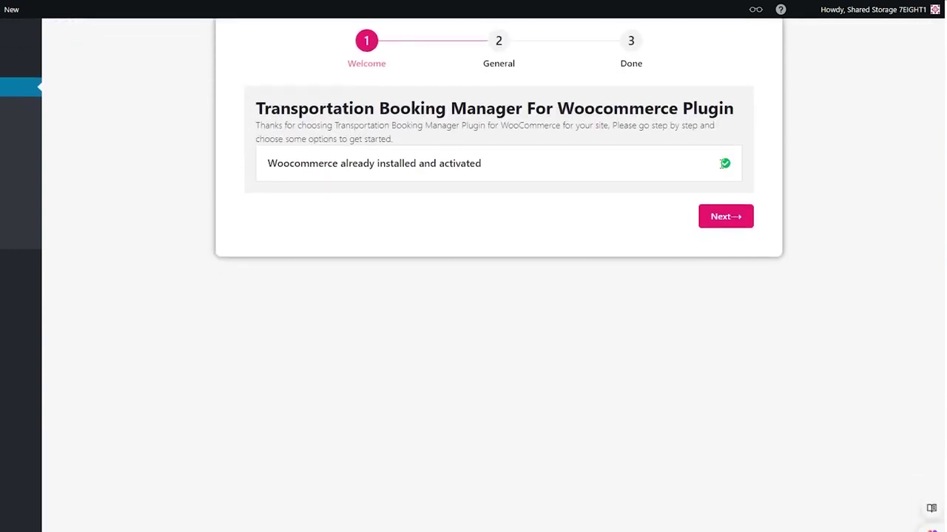
click(731, 219)
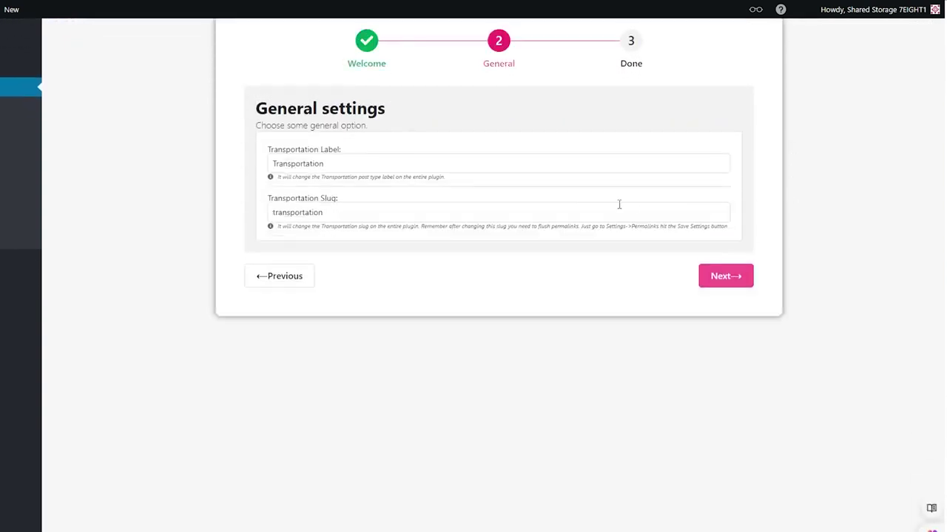
click(714, 276)
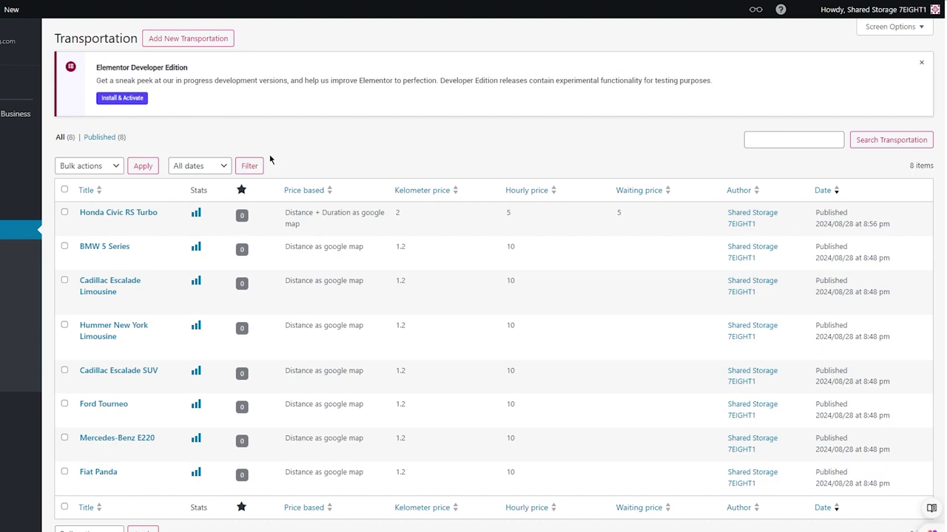
Step: Open Transportation Status and inspect the environment heading and the site name 'Advance apparel'
click(57, 210)
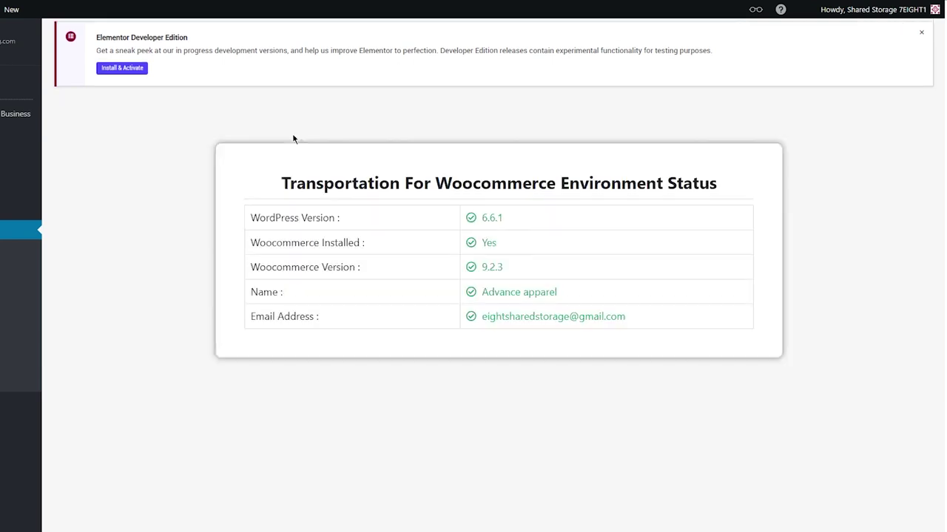
drag(282, 183, 738, 163)
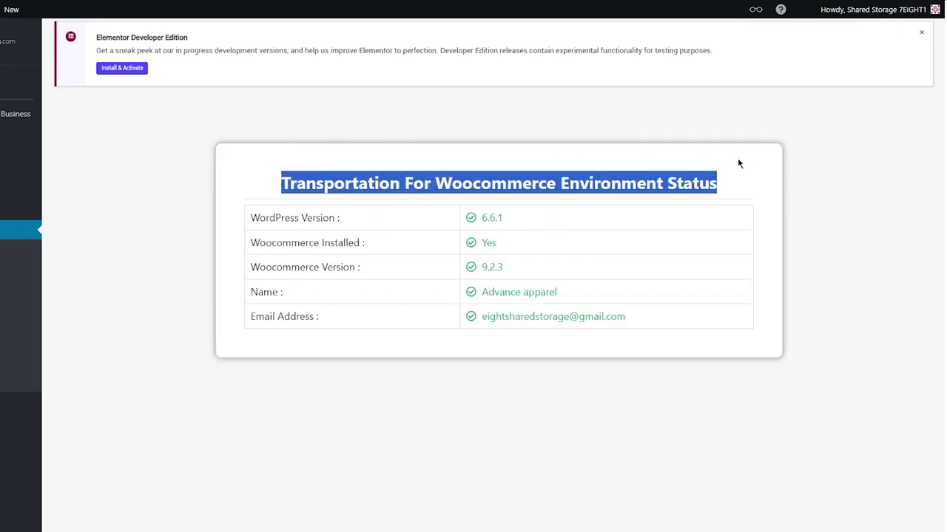
click(913, 217)
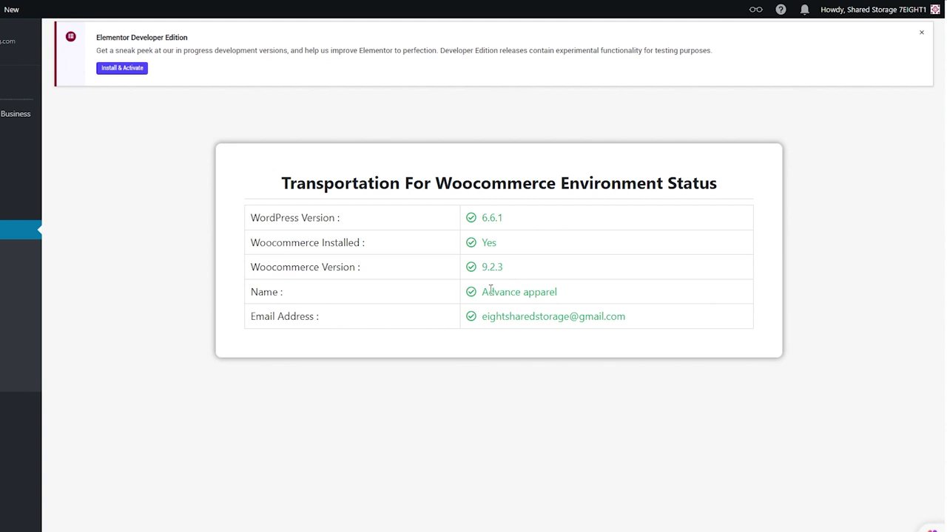
drag(477, 293, 596, 298)
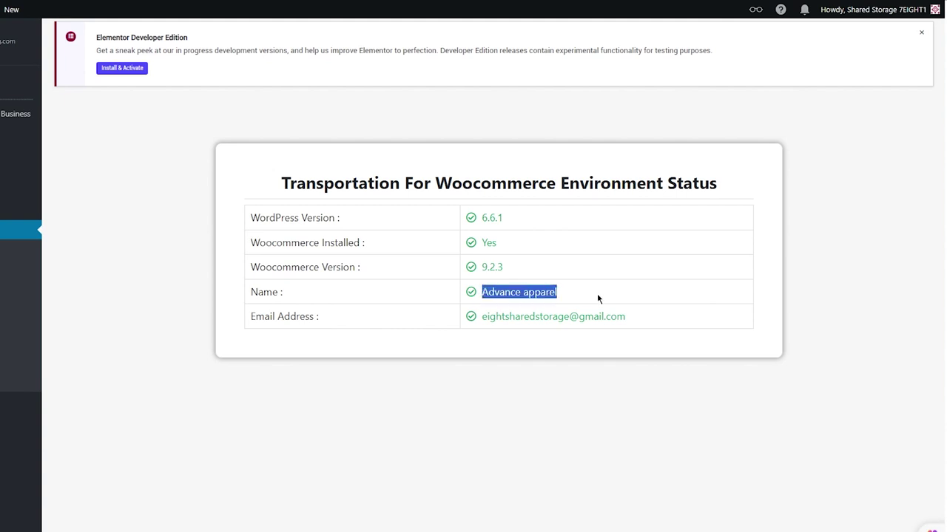
click(522, 378)
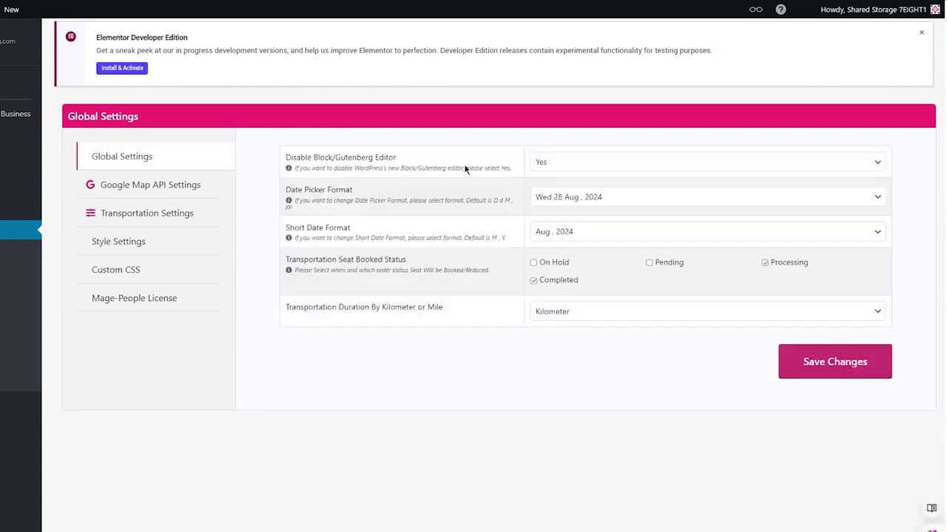
Step: Keep the Disable Block/Gutenberg Editor option set to Yes
click(596, 165)
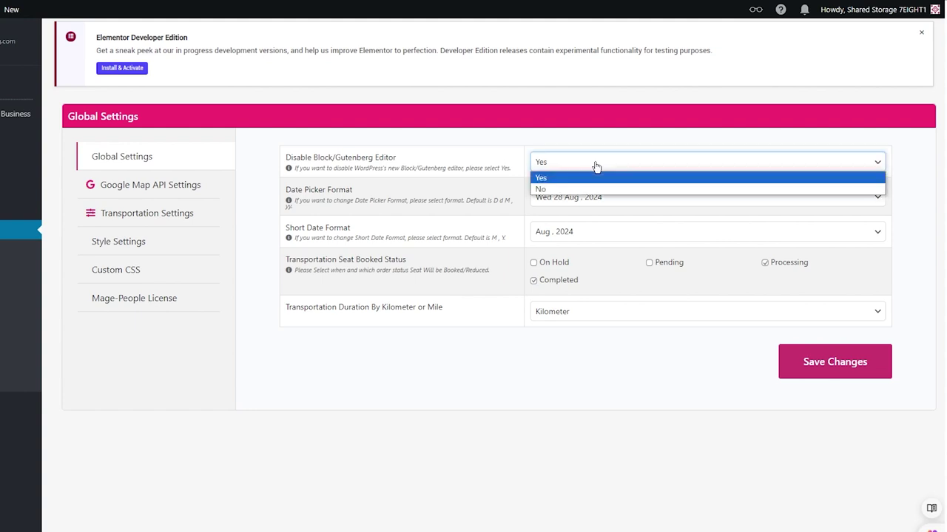
click(596, 164)
click(596, 166)
click(574, 178)
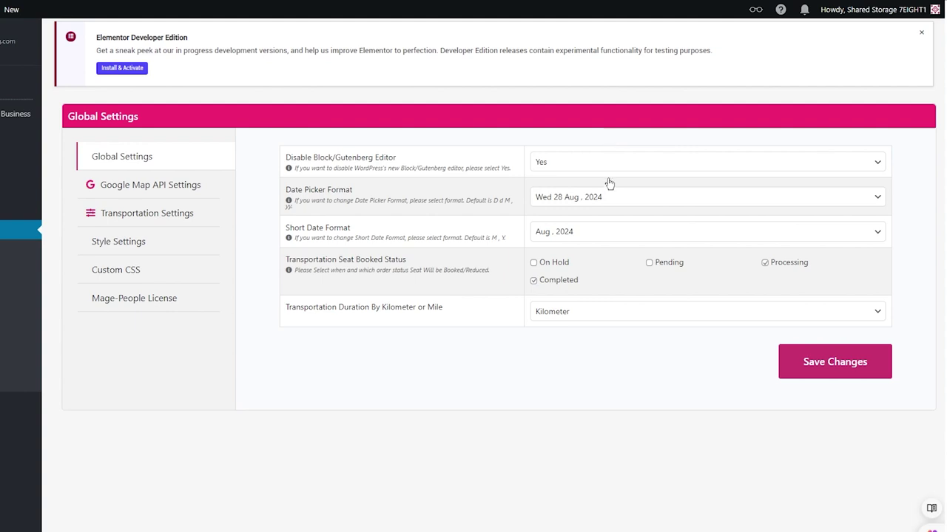
Step: Keep the distance unit as Kilometer and look over the remaining Global Settings
scroll(599, 252, down, 1)
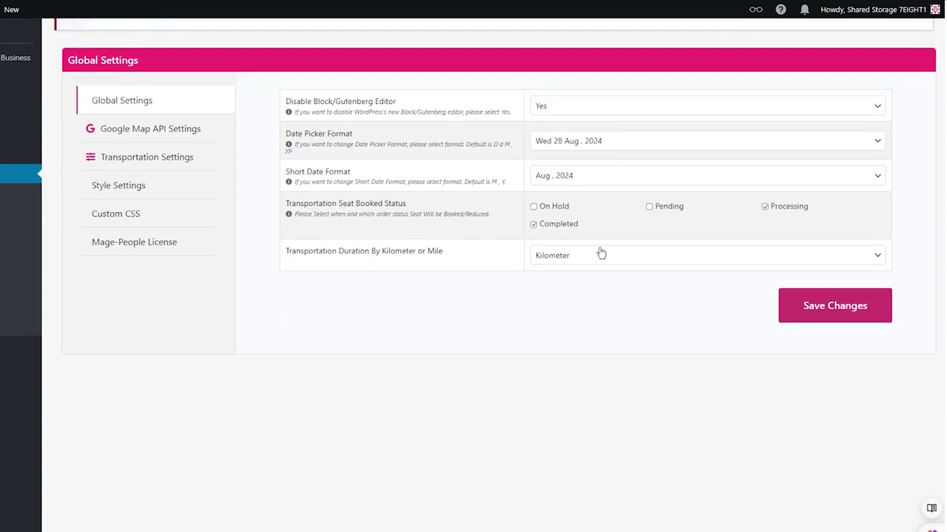
click(576, 256)
click(576, 259)
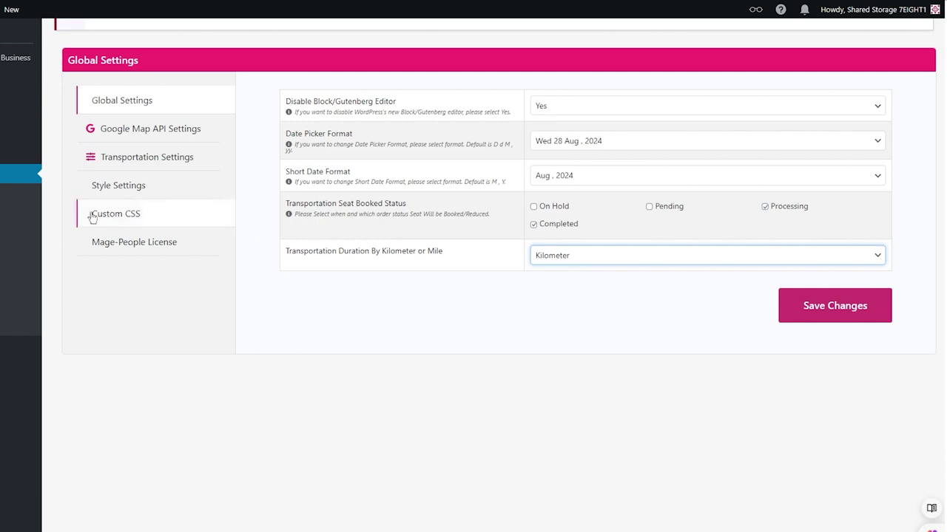
scroll(91, 214, down, 2)
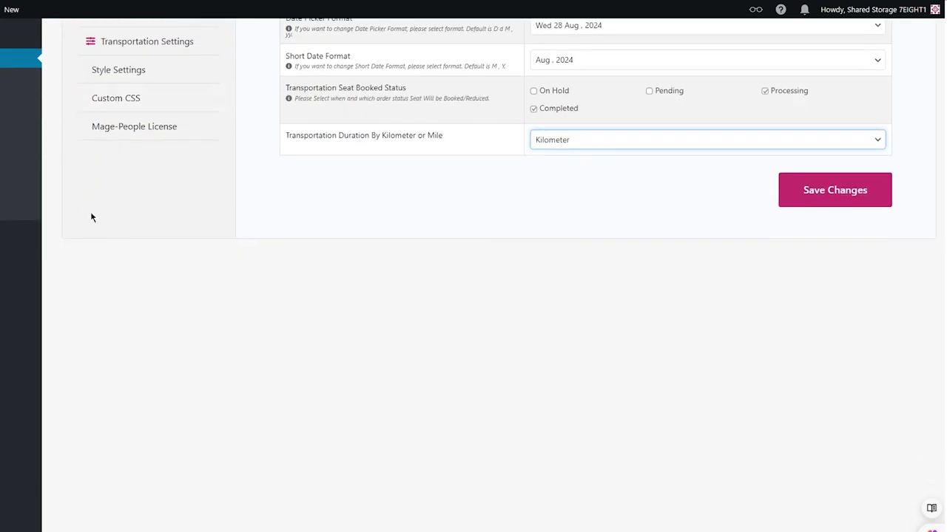
scroll(91, 213, up, 3)
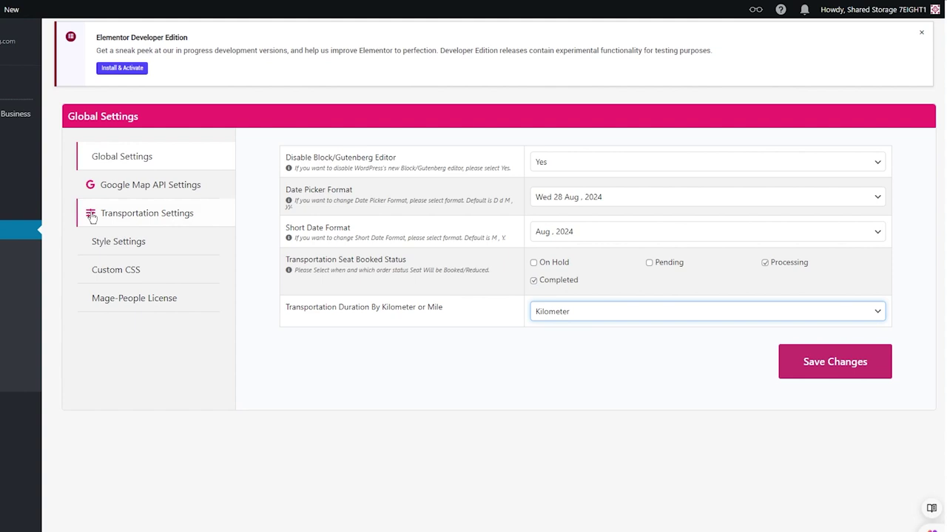
scroll(91, 214, down, 1)
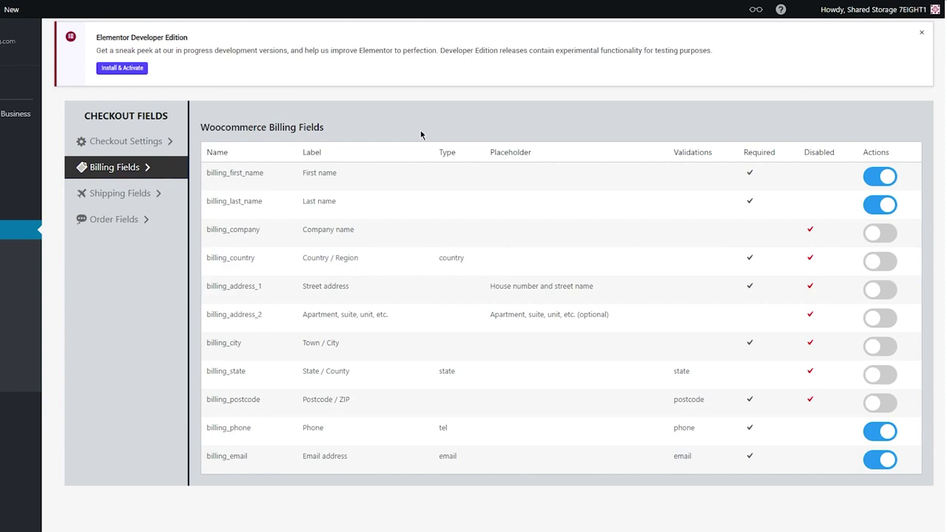
Step: Review Checkout Settings, then the WooCommerce Billing, Shipping and Order field tables
click(117, 144)
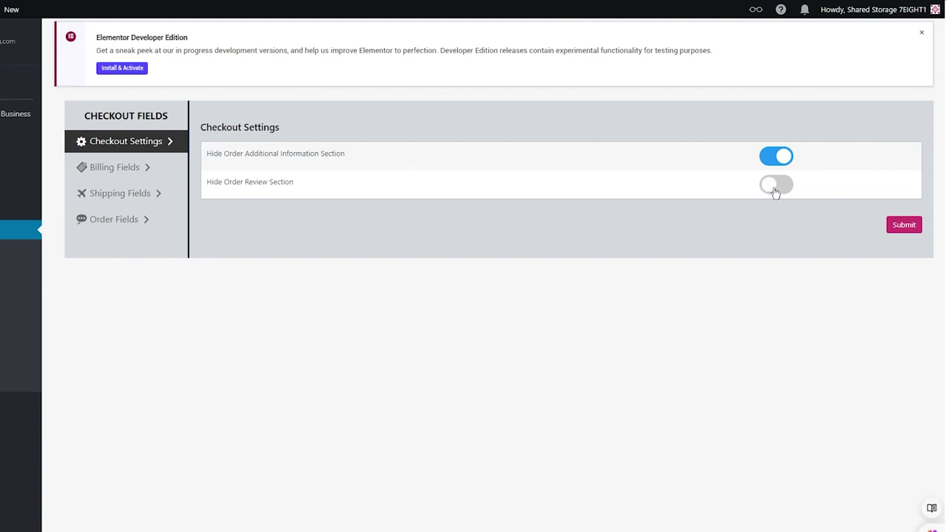
click(128, 166)
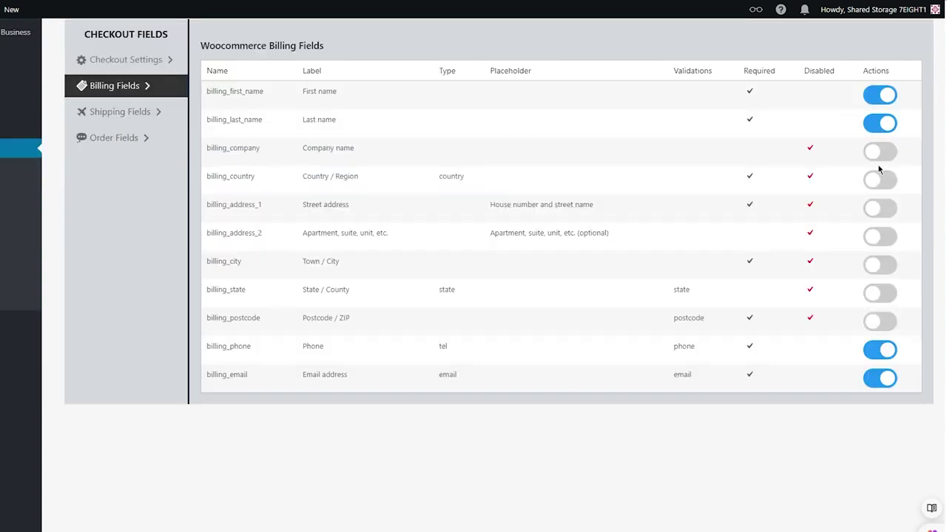
click(117, 112)
click(130, 139)
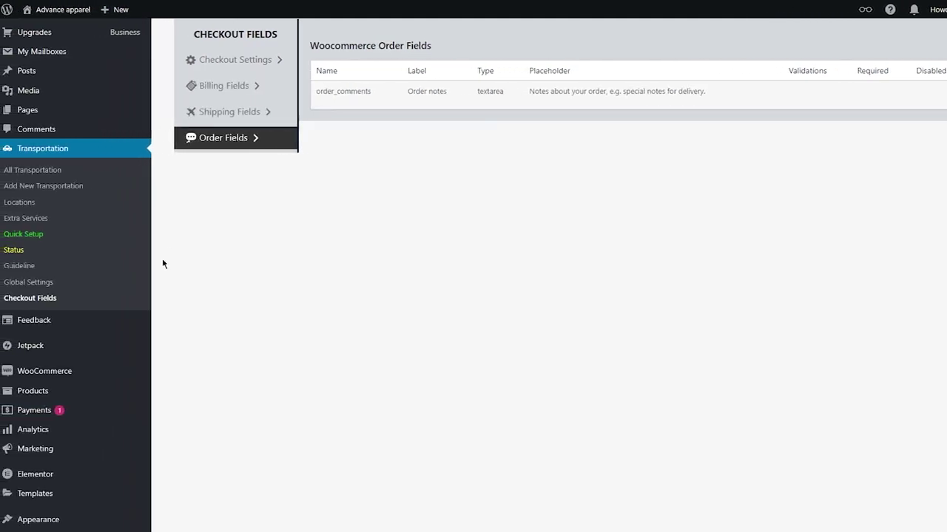
Step: From Elementor Home, create a new page, opening draft 'Elementor #52' in the editor
scroll(162, 264, down, 3)
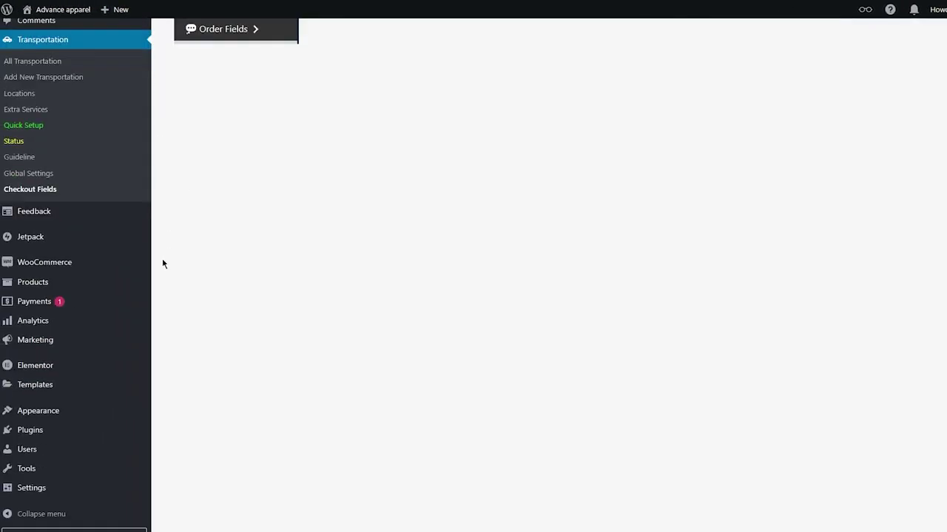
mouse_move(58, 367)
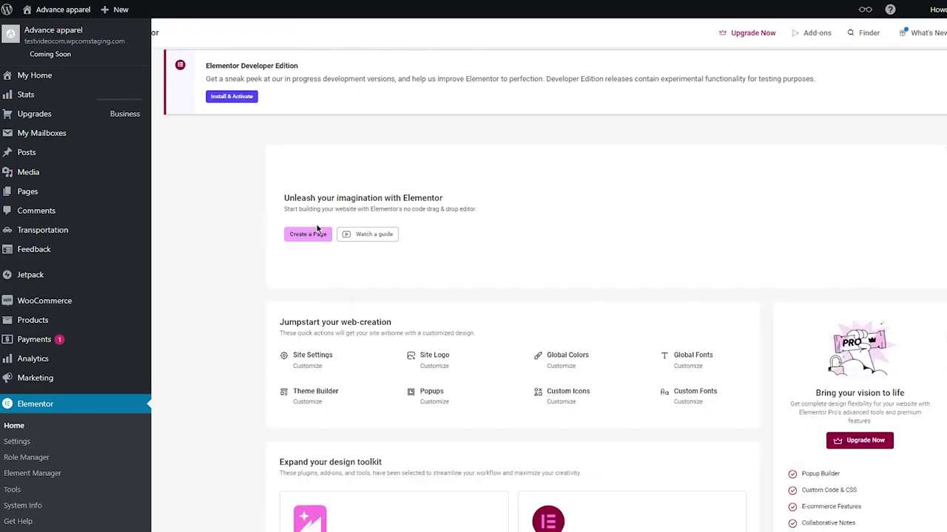
click(297, 237)
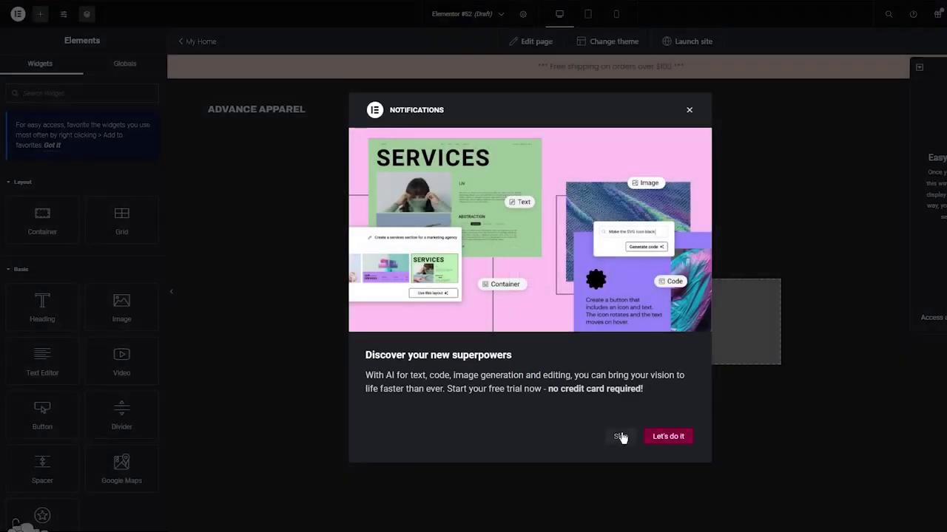
Step: Dismiss the AI features announcement and check the Globals panel before returning to Widgets
click(620, 437)
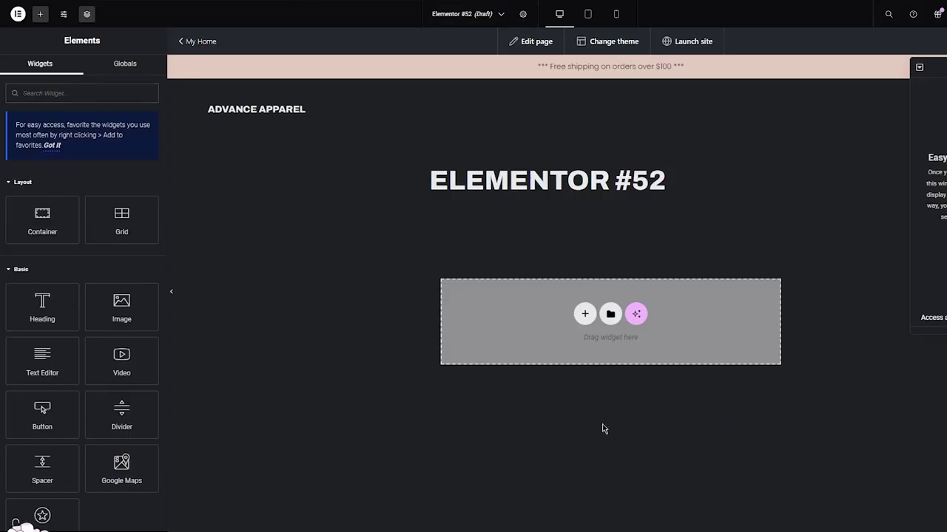
click(127, 66)
click(56, 66)
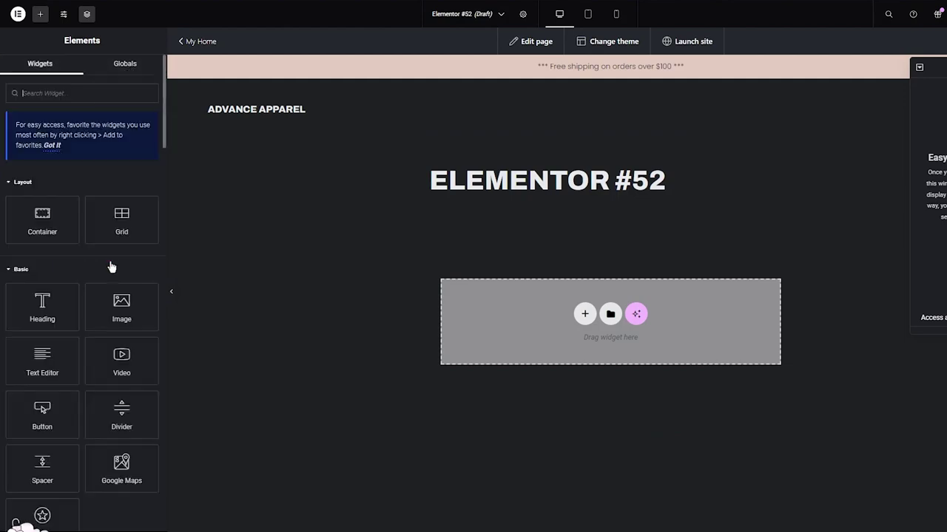
Step: Expand and browse the Site and WooCommerce widget categories
scroll(111, 265, down, 5)
scroll(111, 264, down, 15)
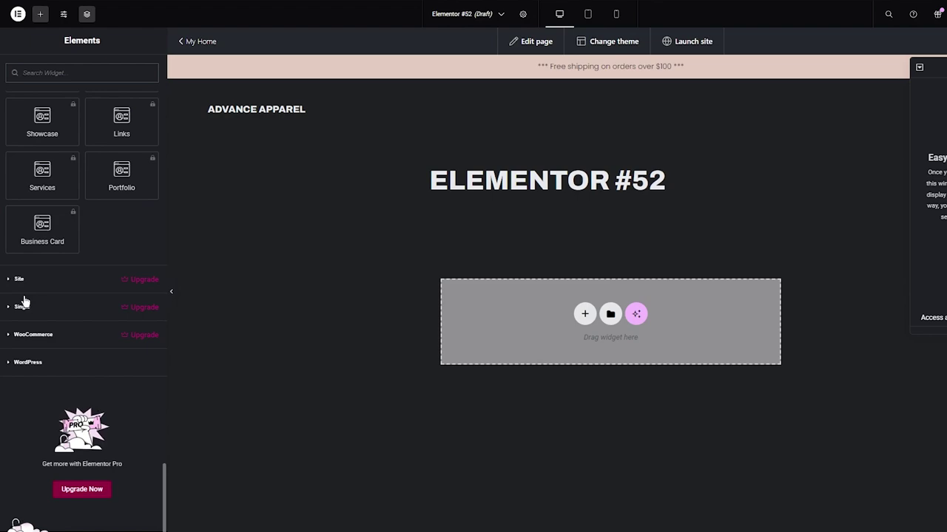
click(27, 286)
scroll(27, 289, down, 2)
scroll(28, 288, down, 6)
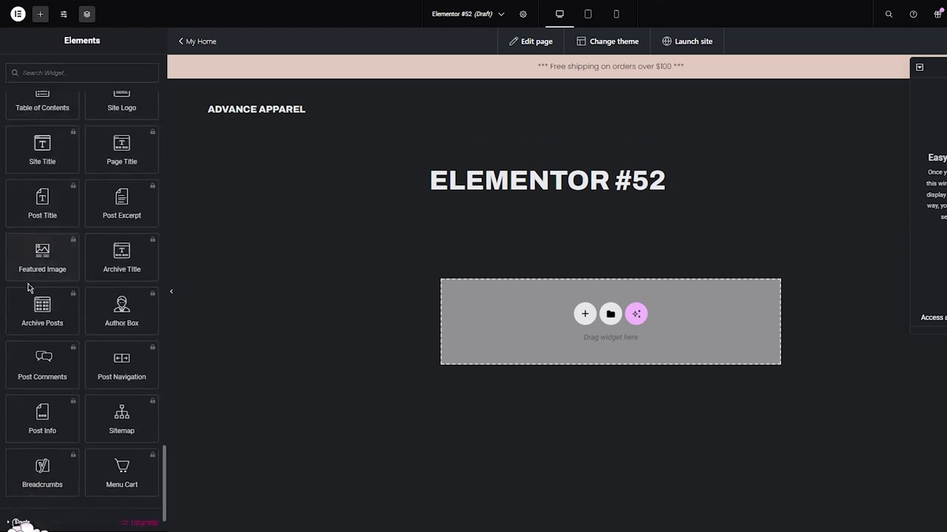
scroll(30, 289, up, 8)
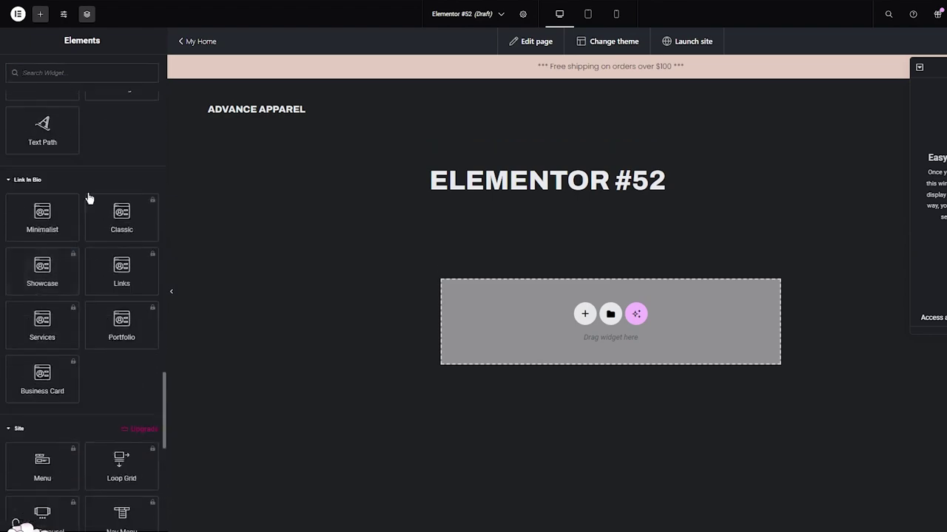
scroll(88, 197, down, 8)
click(22, 334)
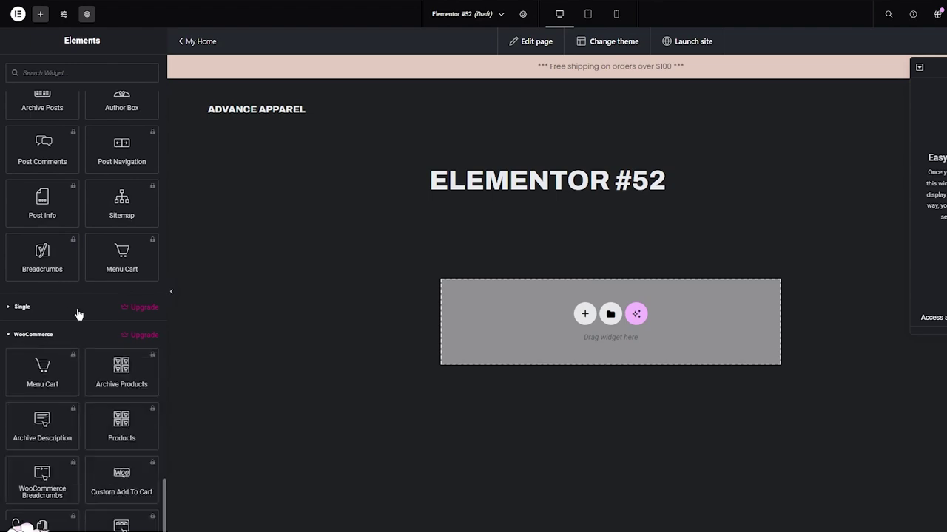
scroll(22, 318, down, 5)
scroll(79, 314, down, 15)
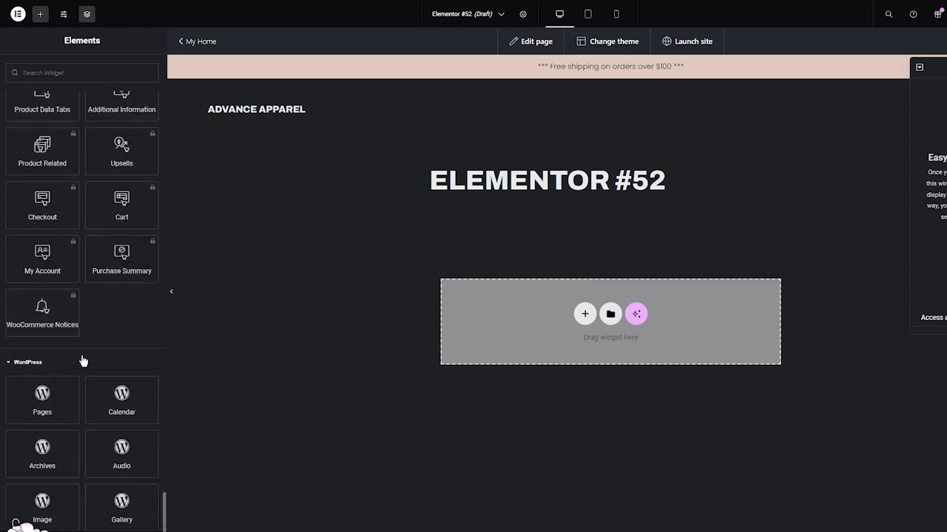
scroll(98, 351, down, 5)
Step: Search the widget list for 'tboo'
click(46, 74)
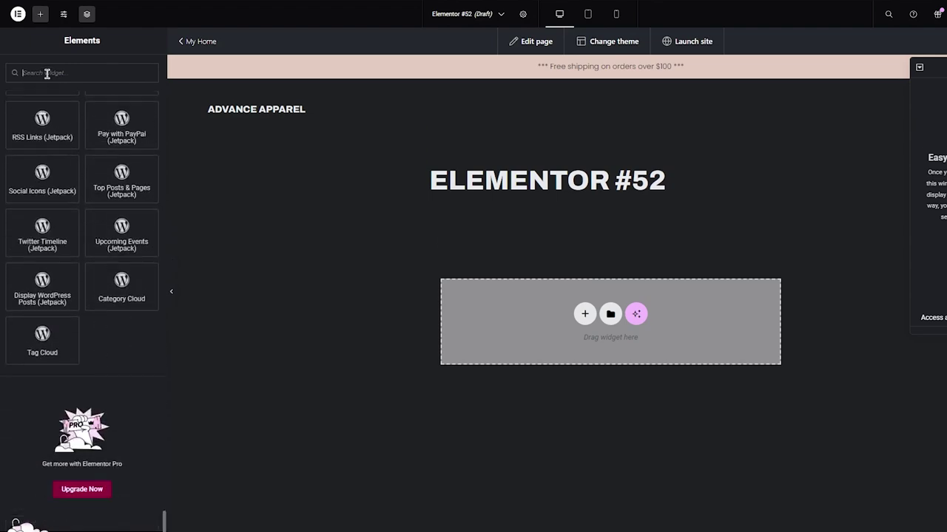
text(ta)
key(BackSpace)
key(BackSpace)
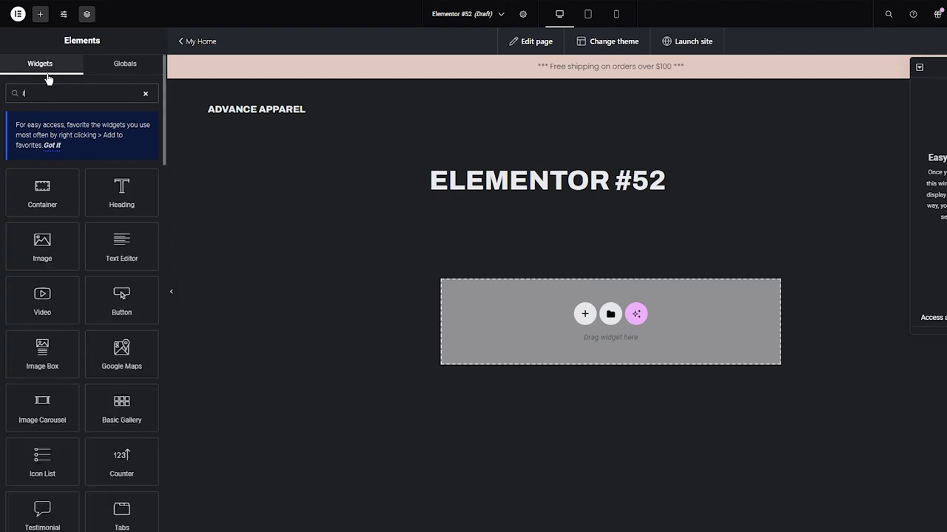
text(boo)
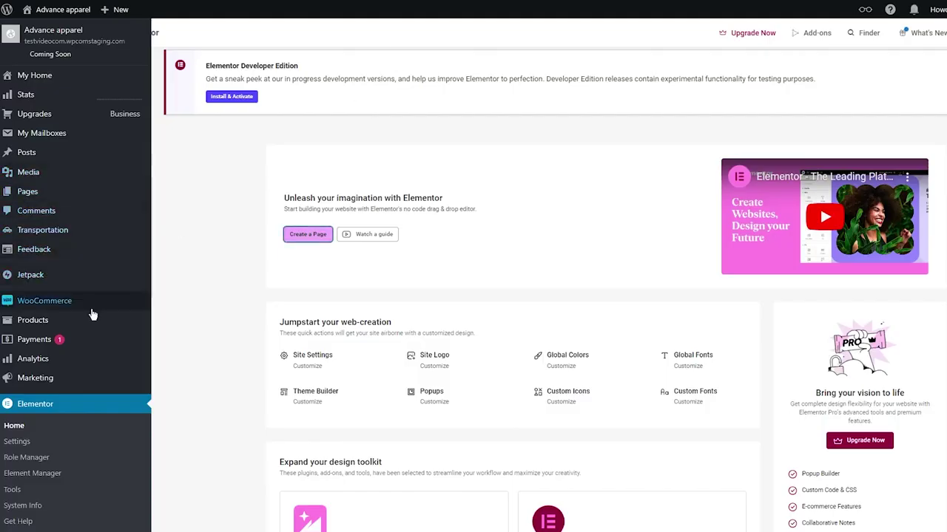
mouse_move(74, 232)
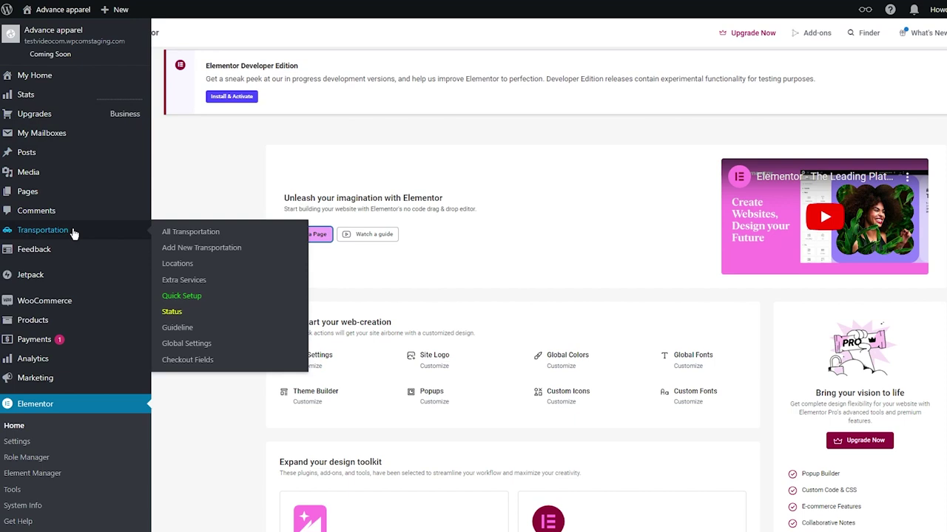